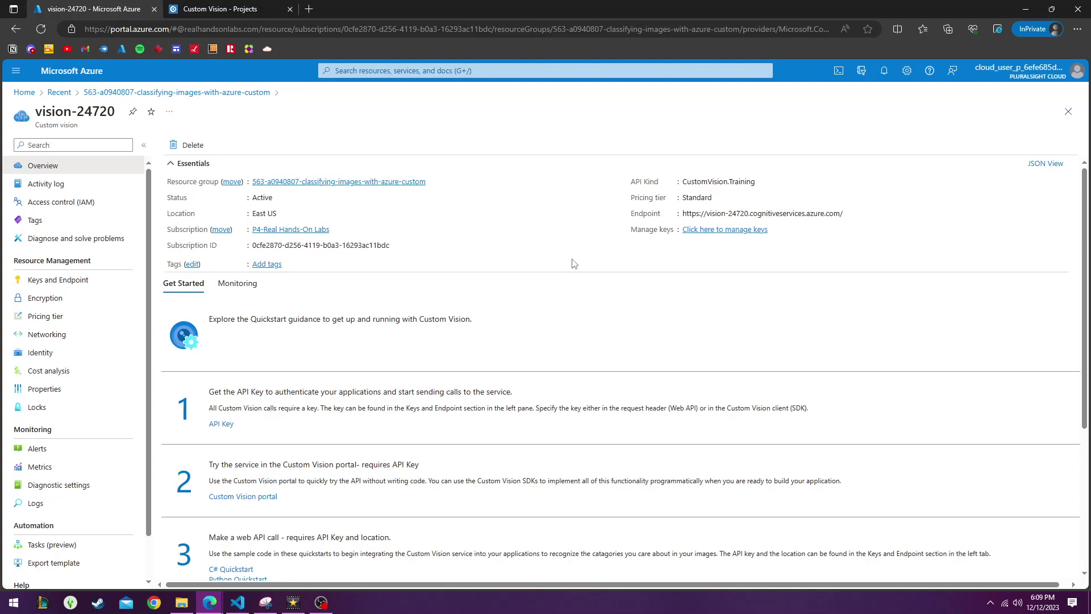
Create a new Custom Vision project named Unreal Tournament, with Classification, Multiclass and the General [A2] domain.
click(240, 10)
click(124, 349)
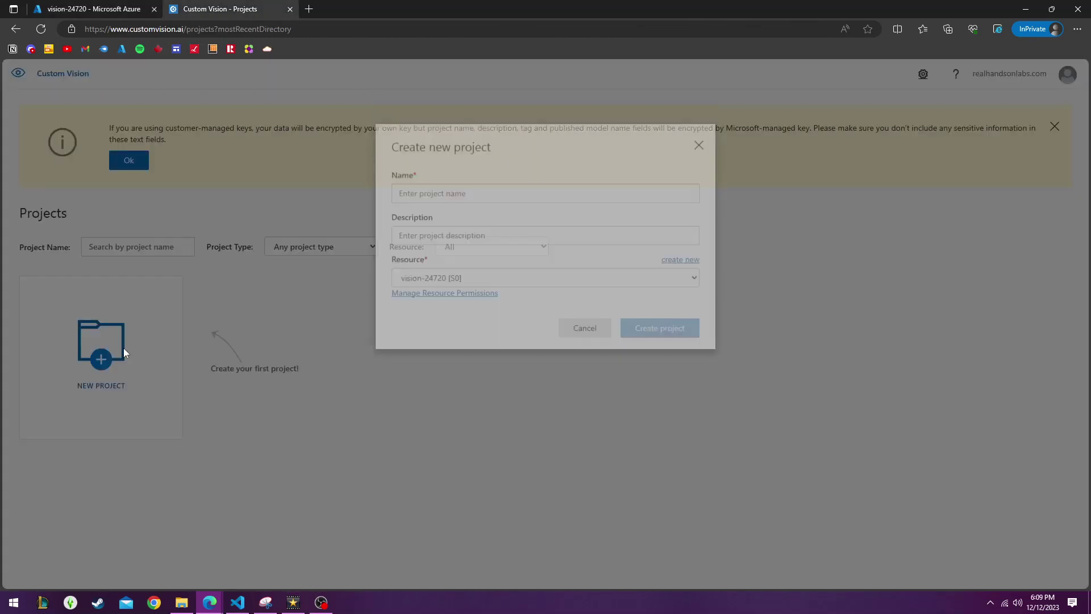
click(440, 129)
text(U)
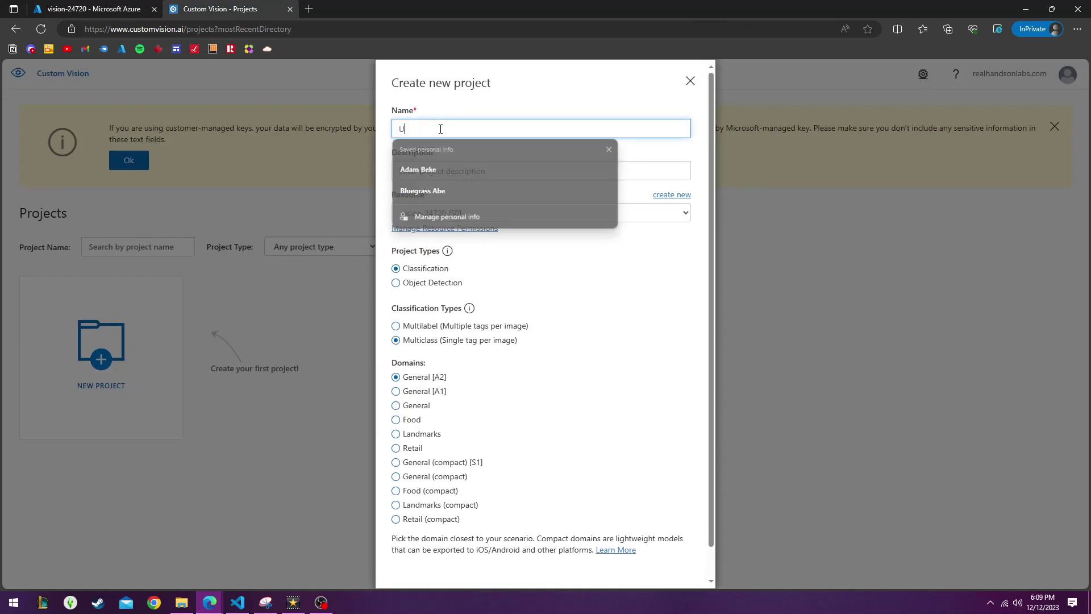
text(nreal Tournament)
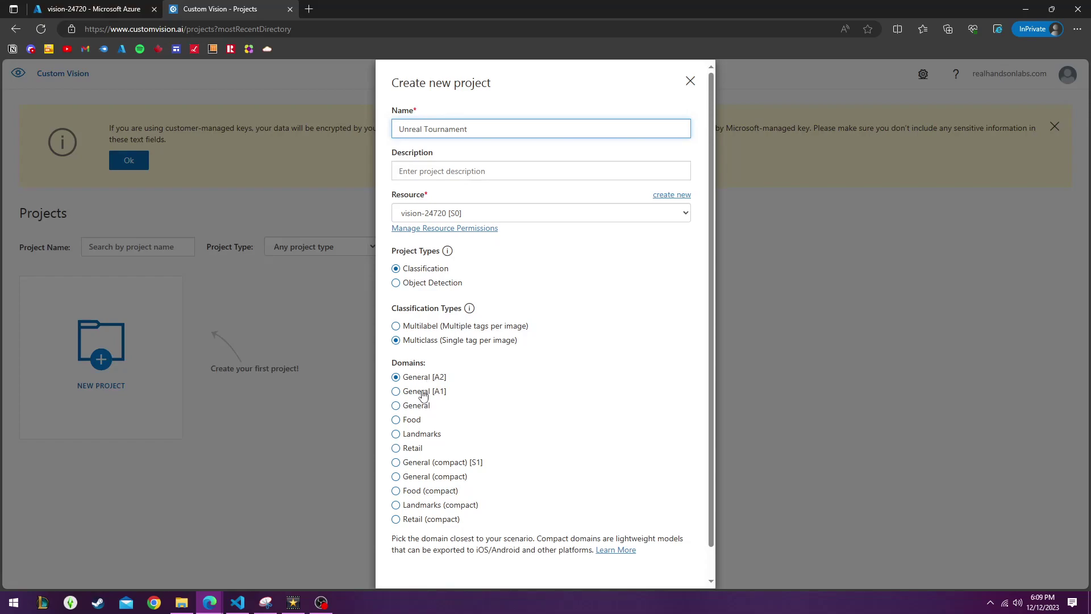
scroll(605, 418, down, 2)
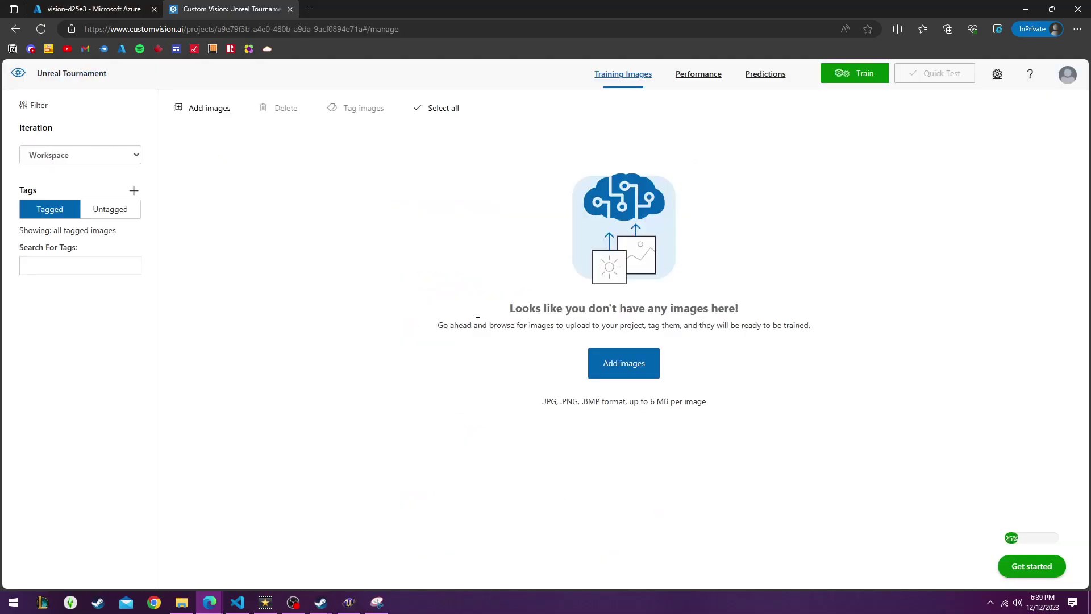
Add afeww, dhfgdhgf, fawfwef, gasdfg and sgdfgsdfg from the ut2k4 bender folder as training images.
click(619, 363)
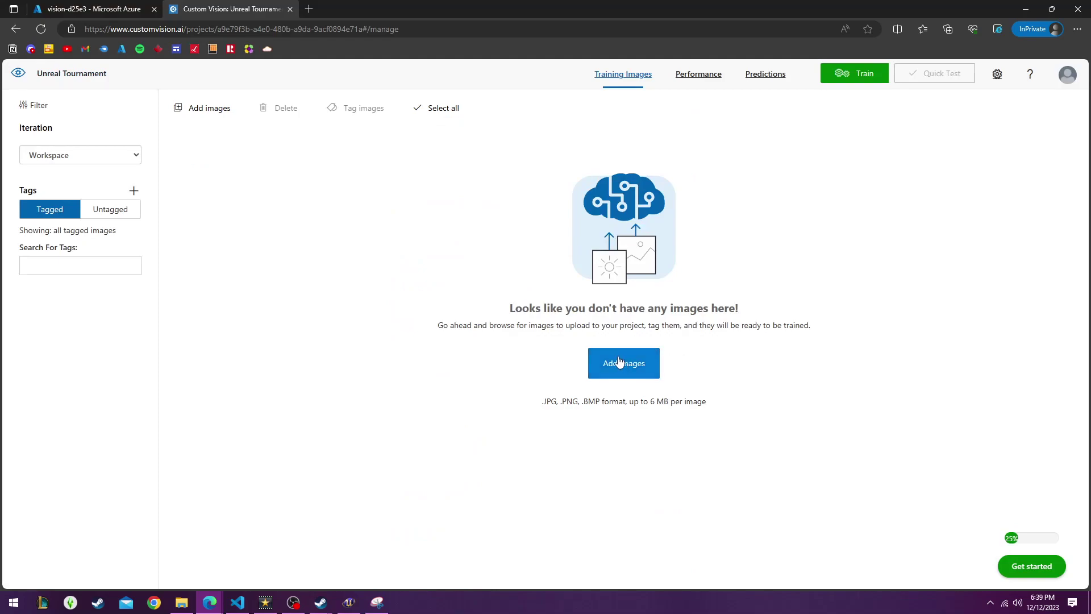
double_click(203, 92)
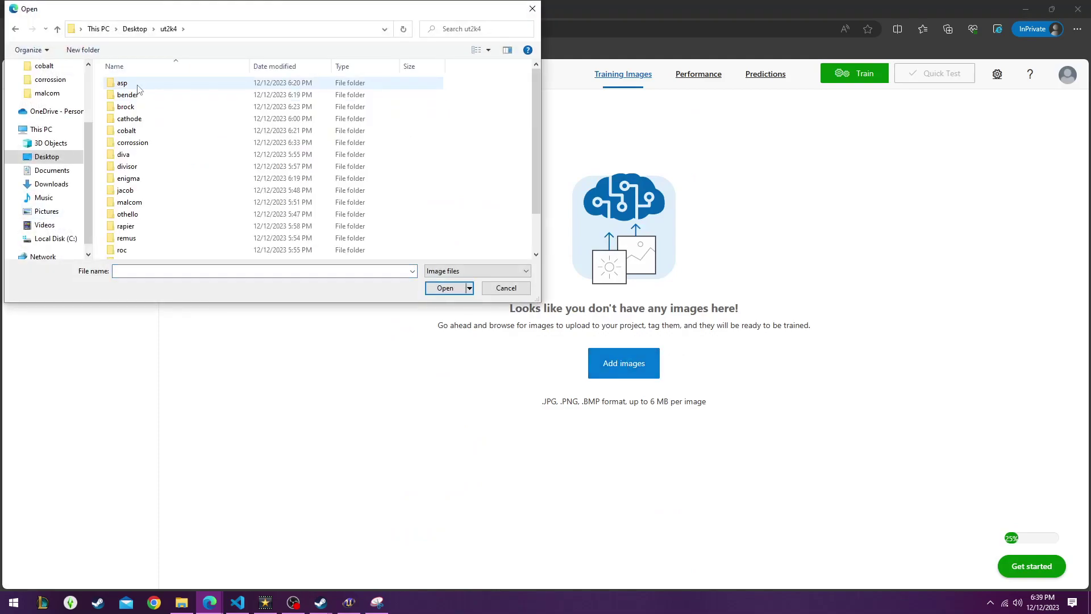
double_click(143, 93)
click(194, 94)
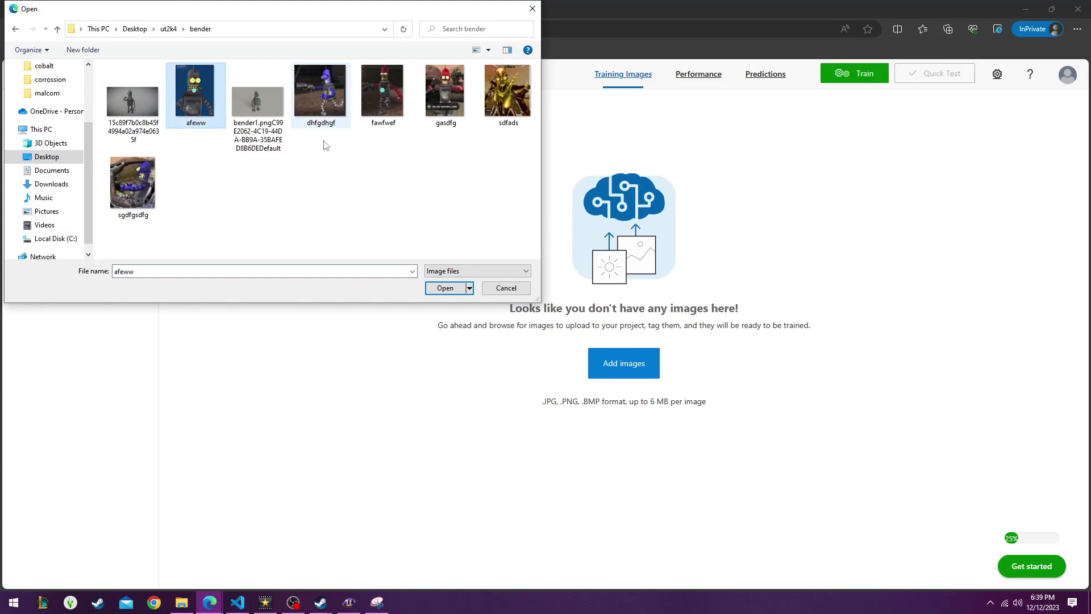
shift+click(133, 187)
ctrl+click(236, 122)
ctrl+click(508, 91)
click(446, 288)
Tag the batch of images as Bender and upload the five files.
click(542, 398)
text(Bender)
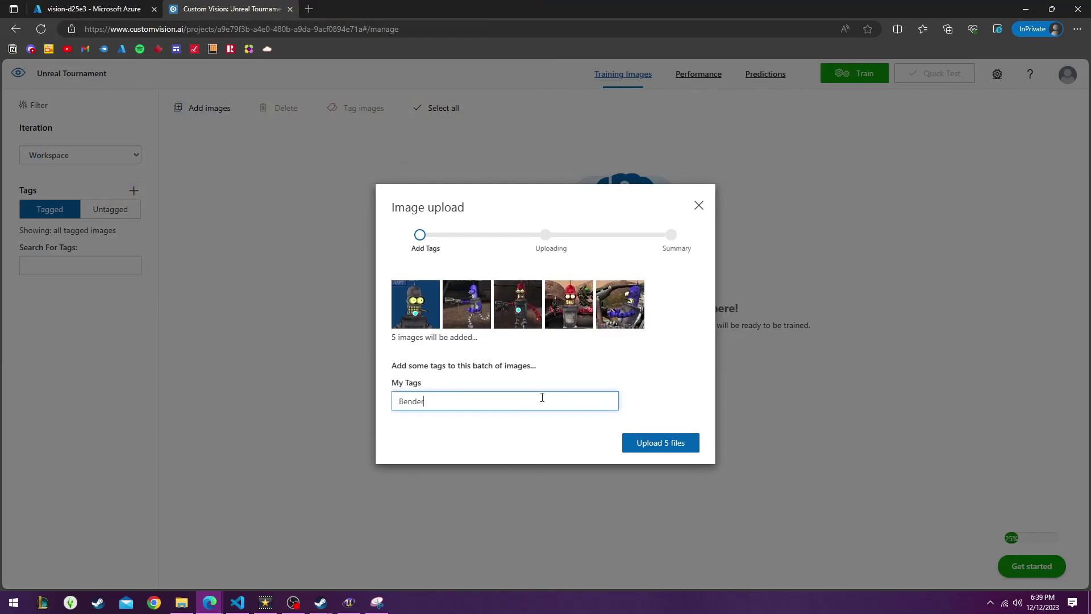
click(659, 440)
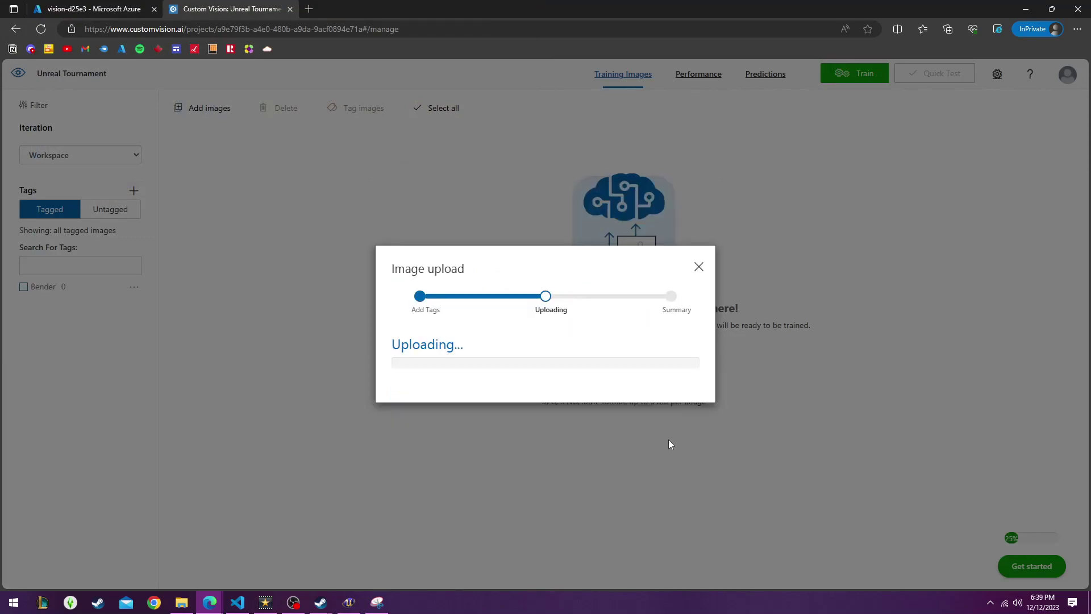
click(666, 388)
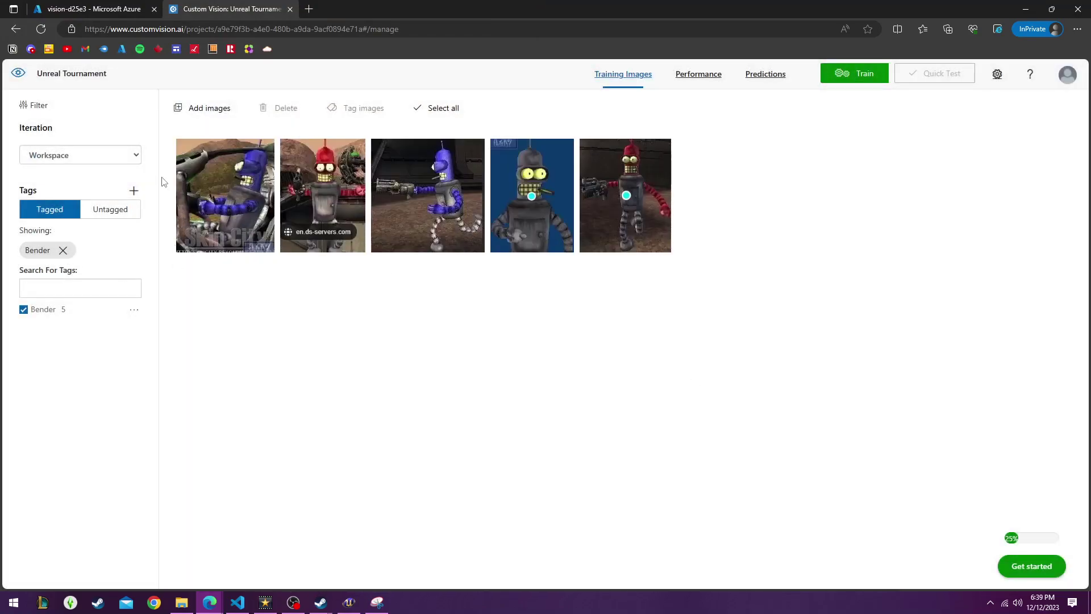
Add all five images from the ut2k4 brock folder as a new training batch.
click(197, 109)
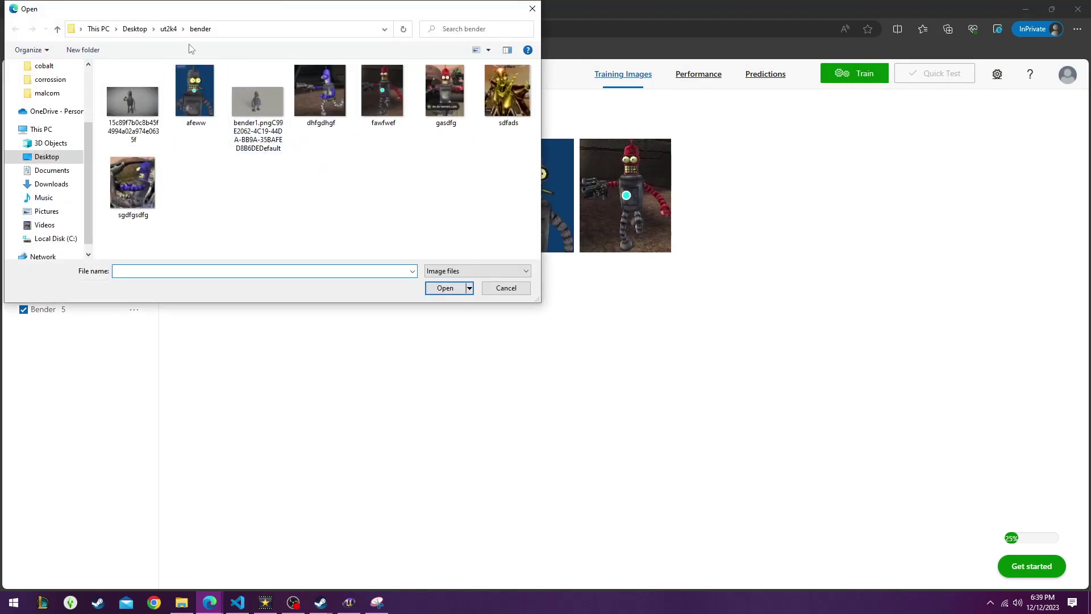
click(168, 30)
double_click(170, 107)
click(133, 91)
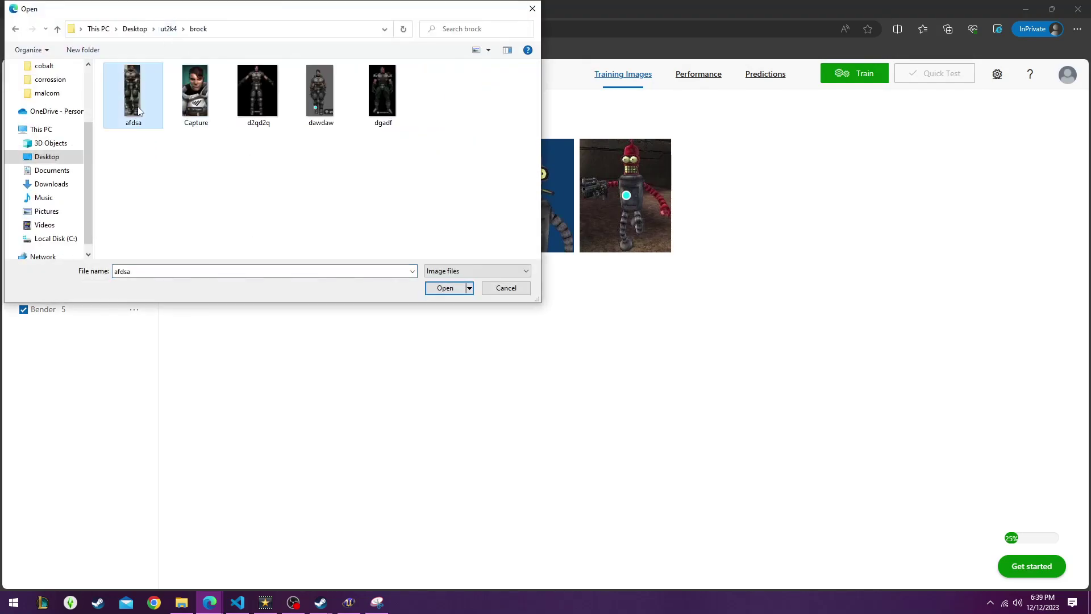
shift+click(384, 89)
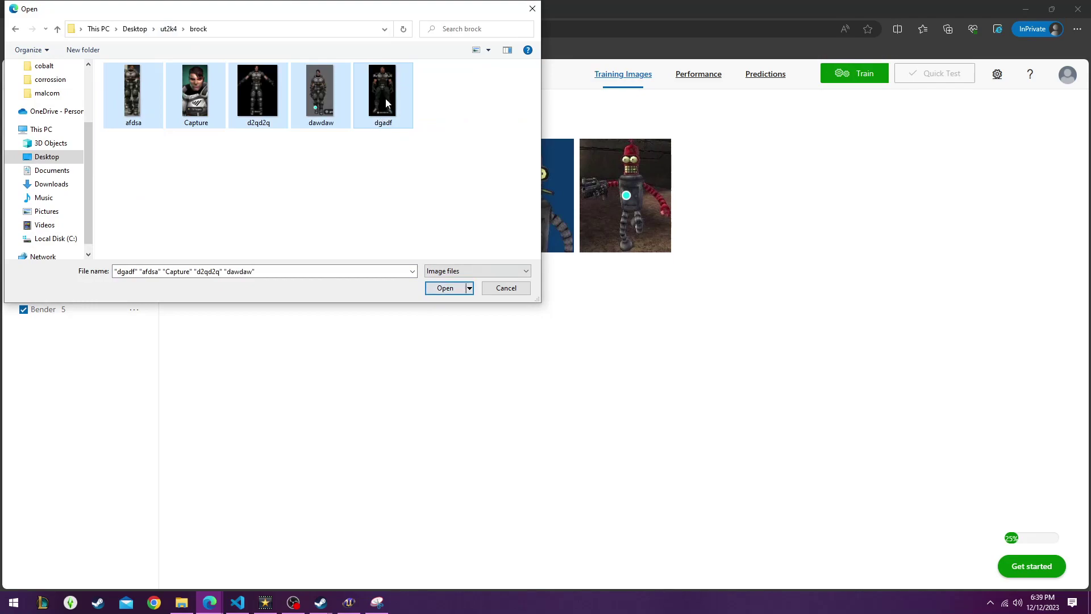
click(445, 288)
Tag the batch of images as Brock and upload the five files.
click(501, 401)
text(Broc)
key(BackSpace)
text(ck)
click(641, 447)
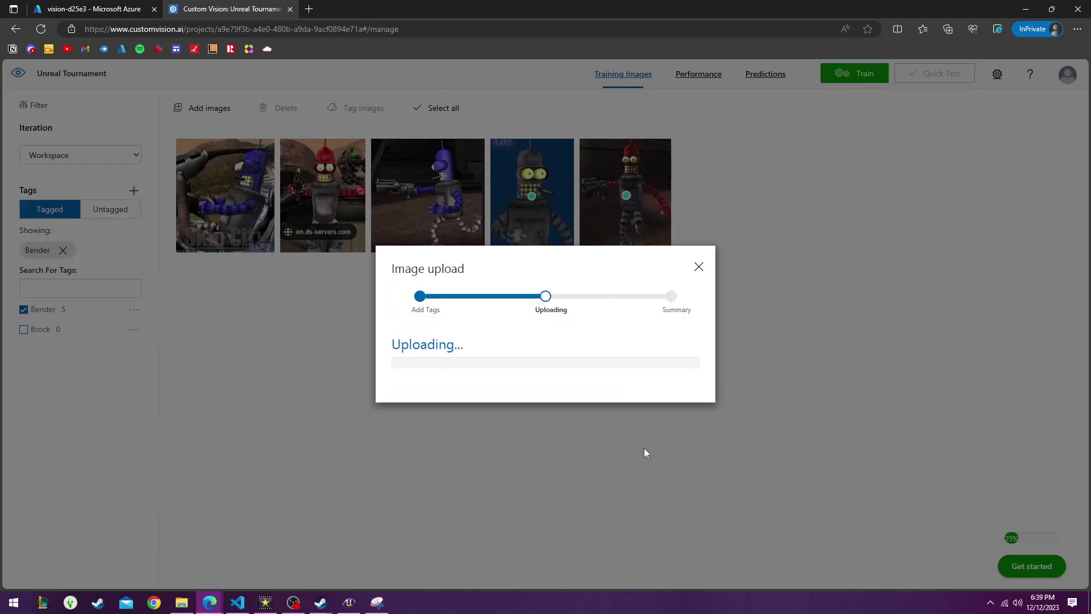
click(675, 385)
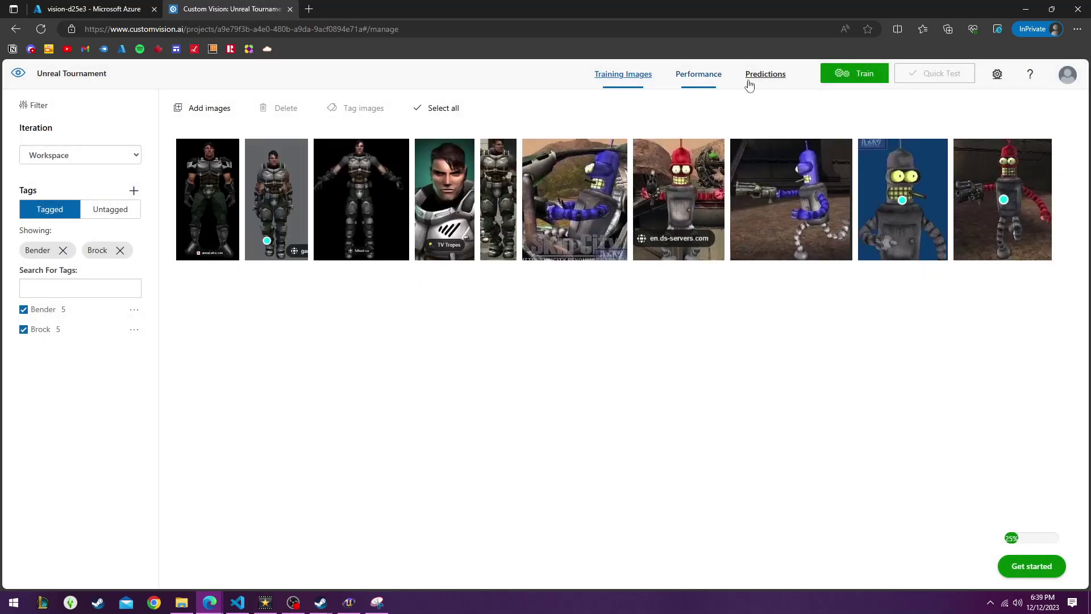
Add the images from the ut2k4 cathode folder as a new training batch, leaving out casdaw and gdhdfwsdf.
click(196, 110)
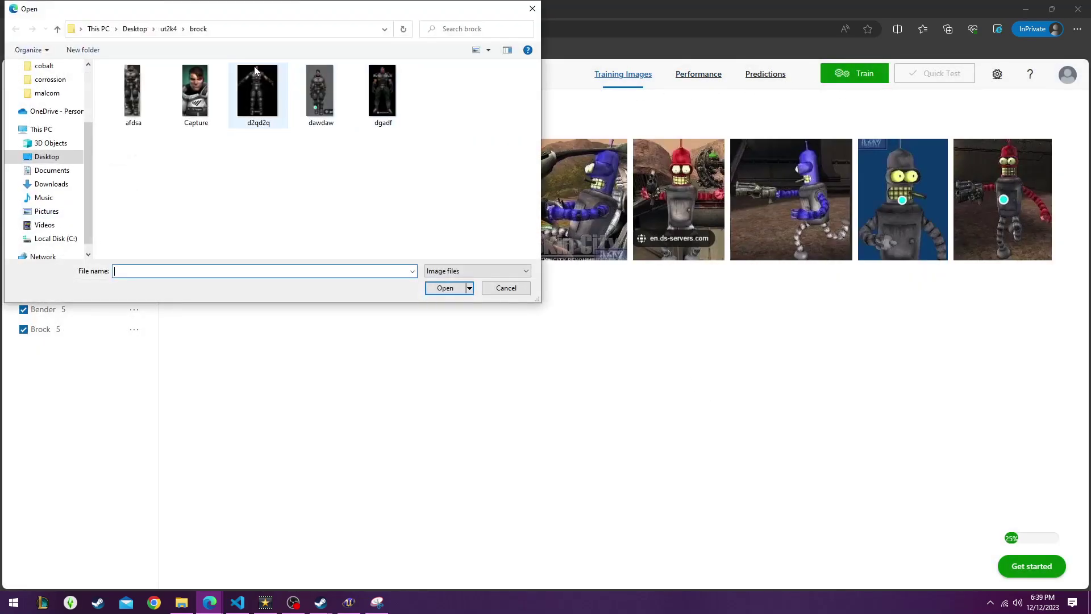
click(168, 29)
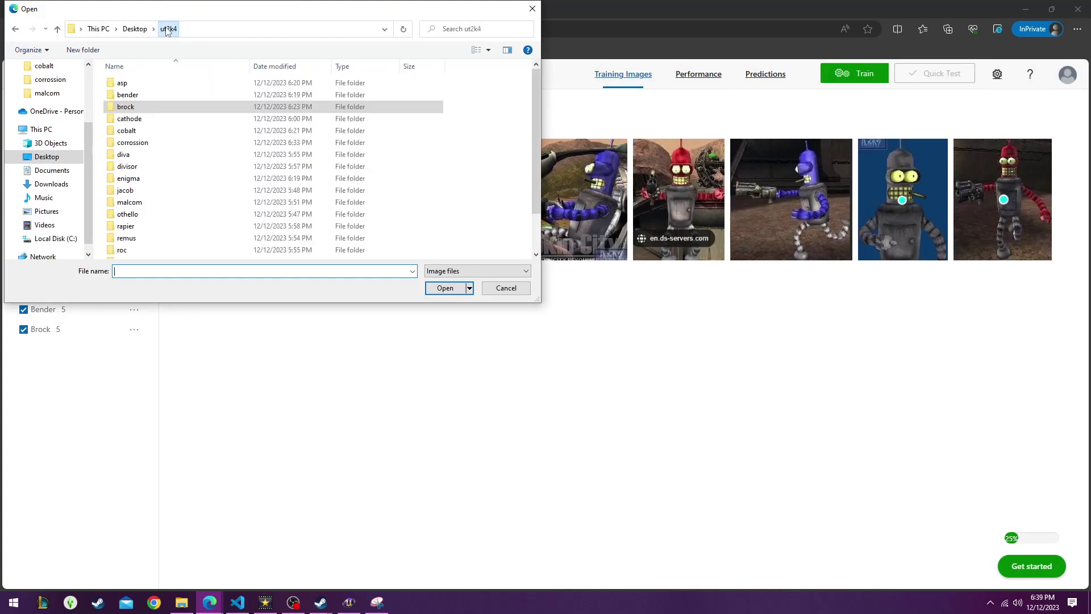
double_click(202, 118)
click(188, 98)
shift+click(508, 91)
ctrl+click(320, 94)
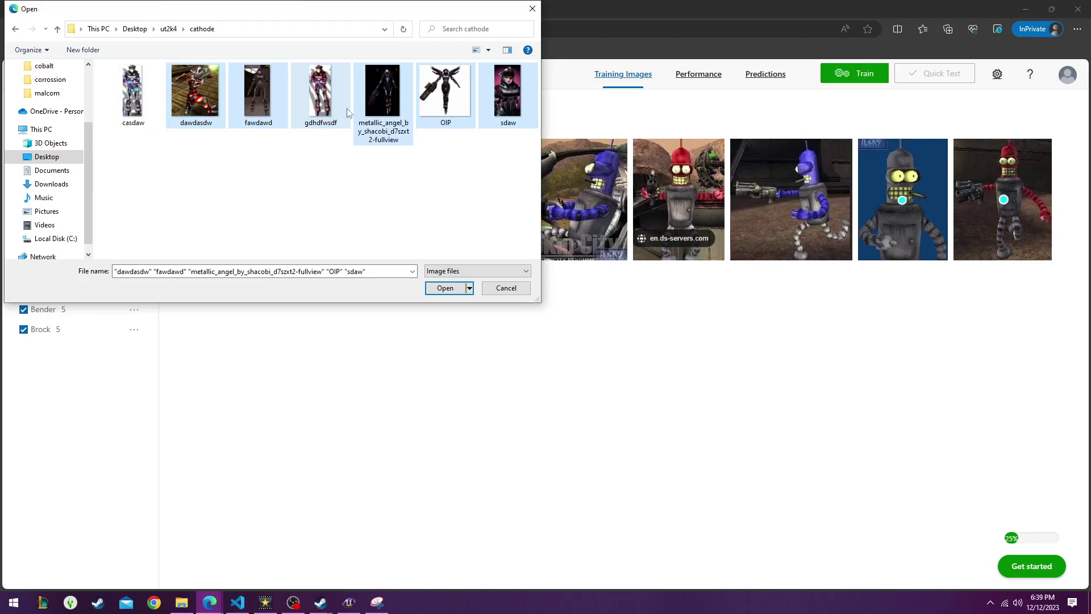
click(445, 288)
Tag the batch of images as Cathode and upload the five files.
click(553, 402)
text(C)
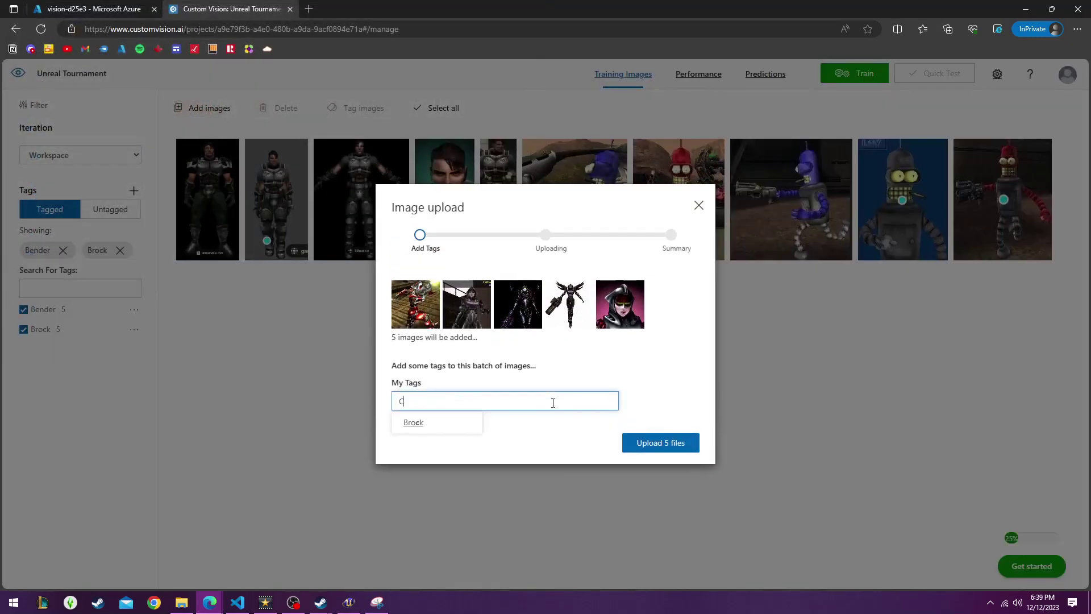
text(athode)
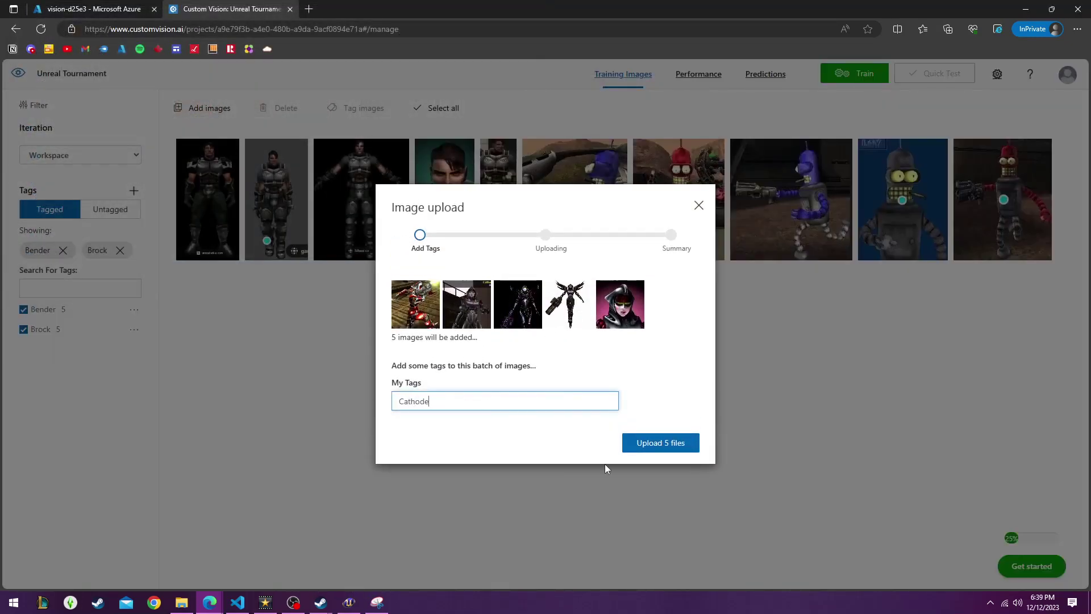
click(657, 444)
click(674, 384)
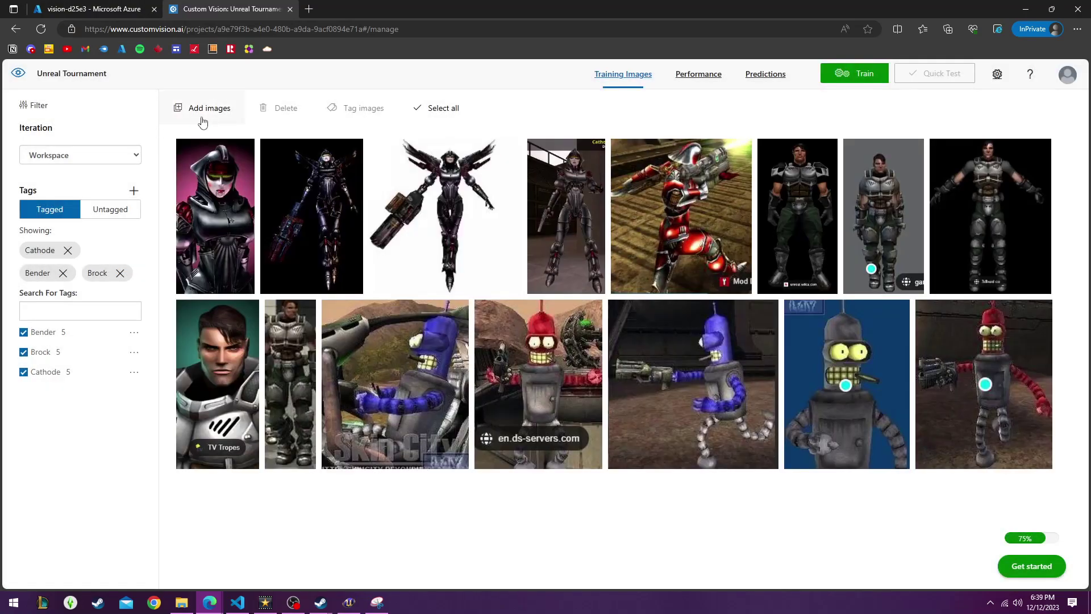
Add five images from the ut2k4 cobalt folder as a new training batch.
click(202, 110)
click(170, 29)
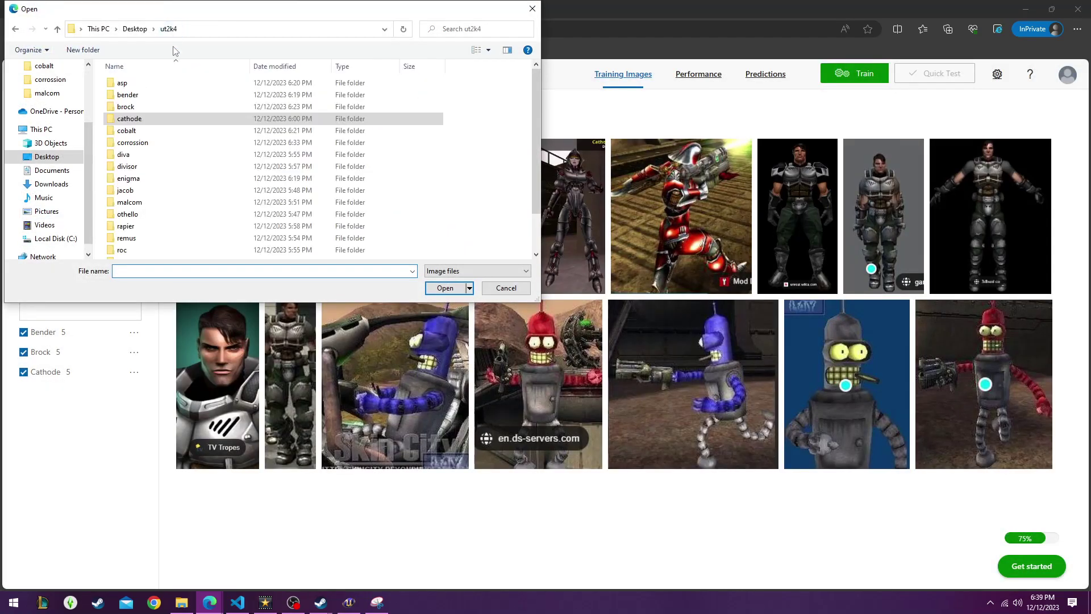
double_click(195, 133)
click(121, 112)
shift+click(378, 121)
click(443, 288)
Tag the batch of images as Cobalt and upload the five files.
click(538, 398)
text(Cobalt)
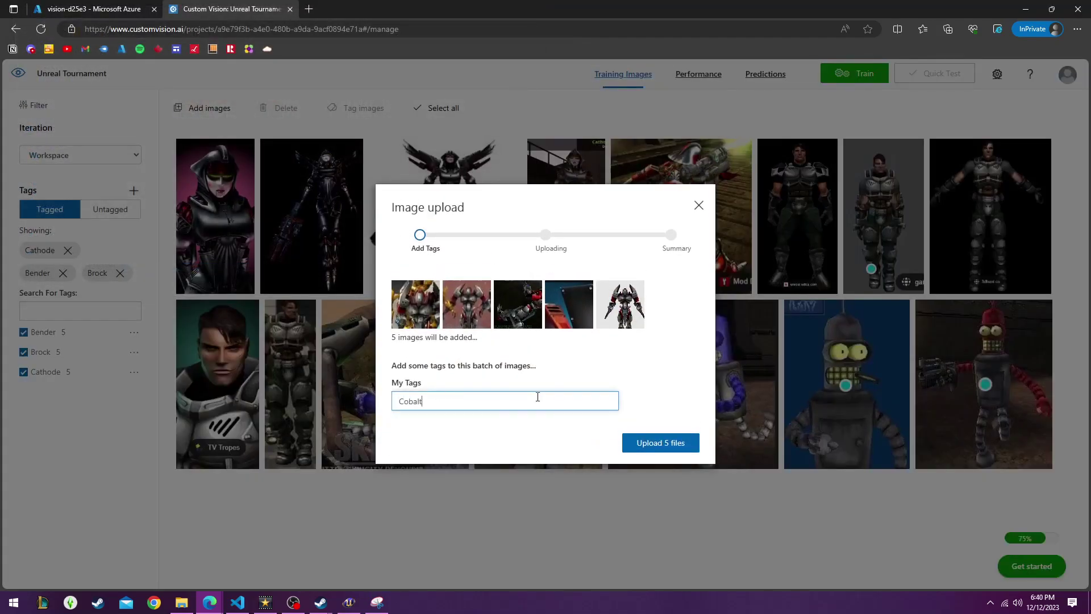
click(632, 442)
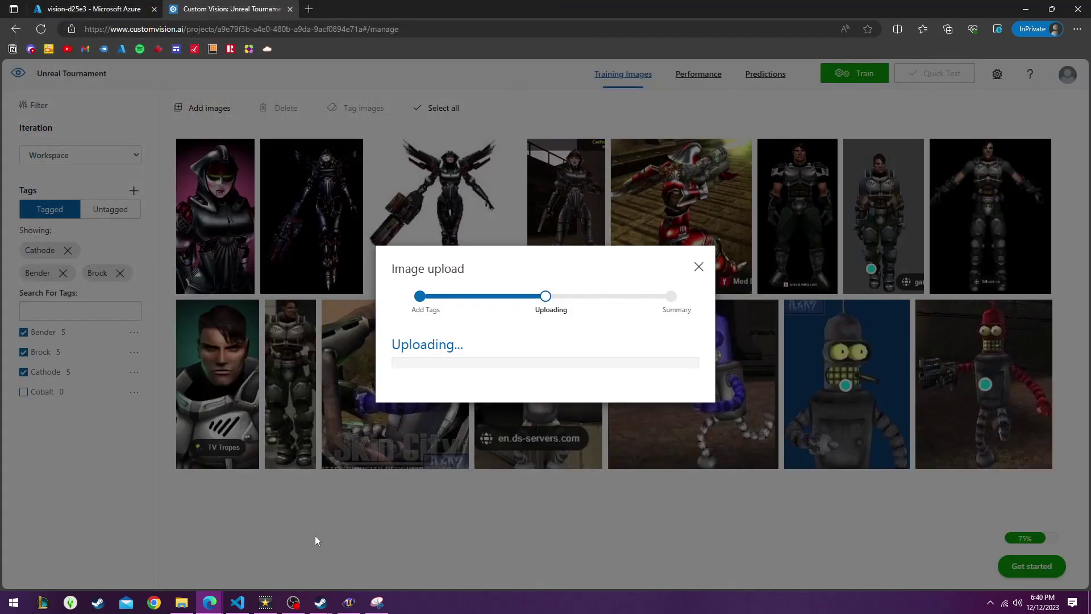
click(672, 383)
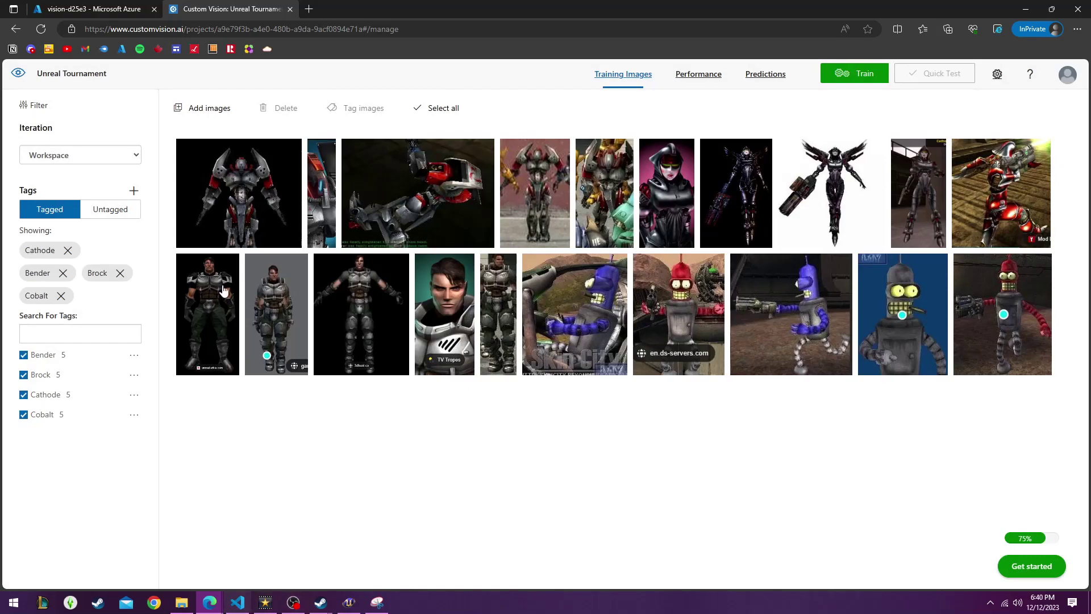
Add all five images from the ut2k4 corrossion folder as a new training batch.
mouse_move(213, 604)
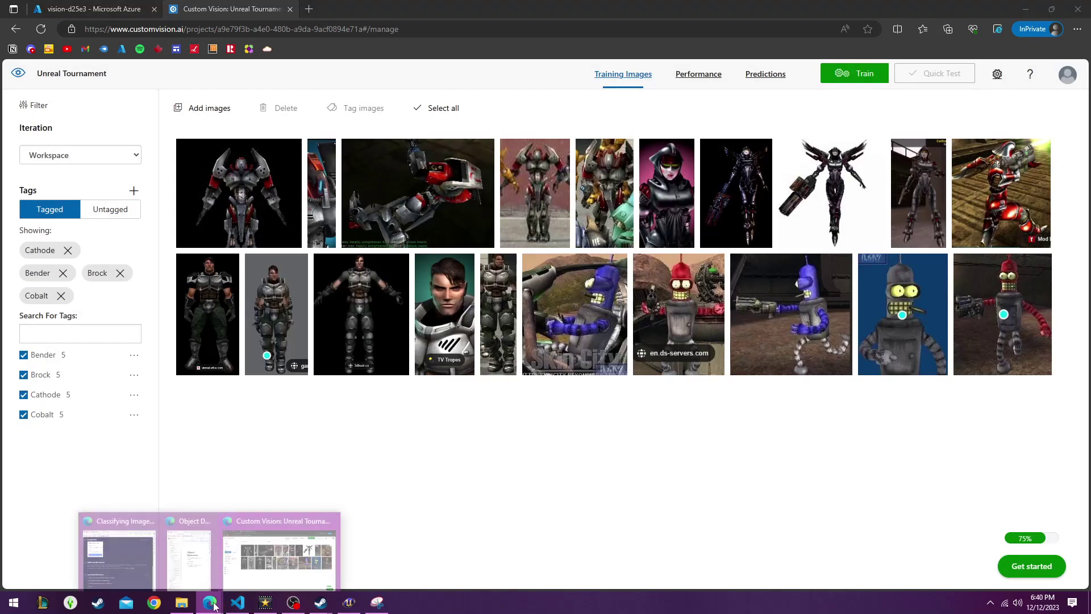
click(200, 108)
click(168, 28)
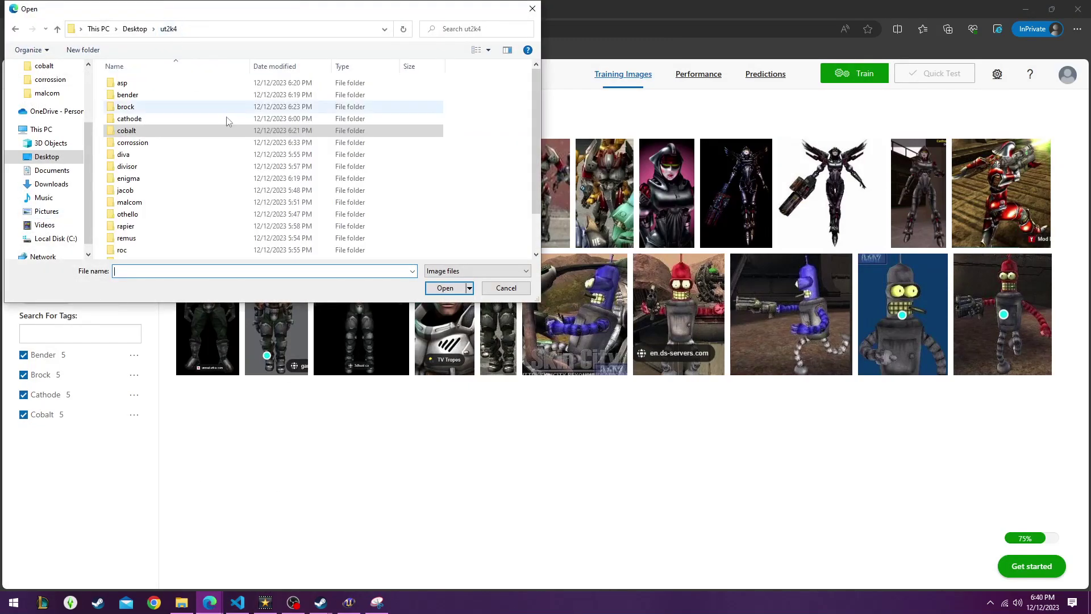
double_click(201, 144)
click(134, 94)
shift+click(382, 94)
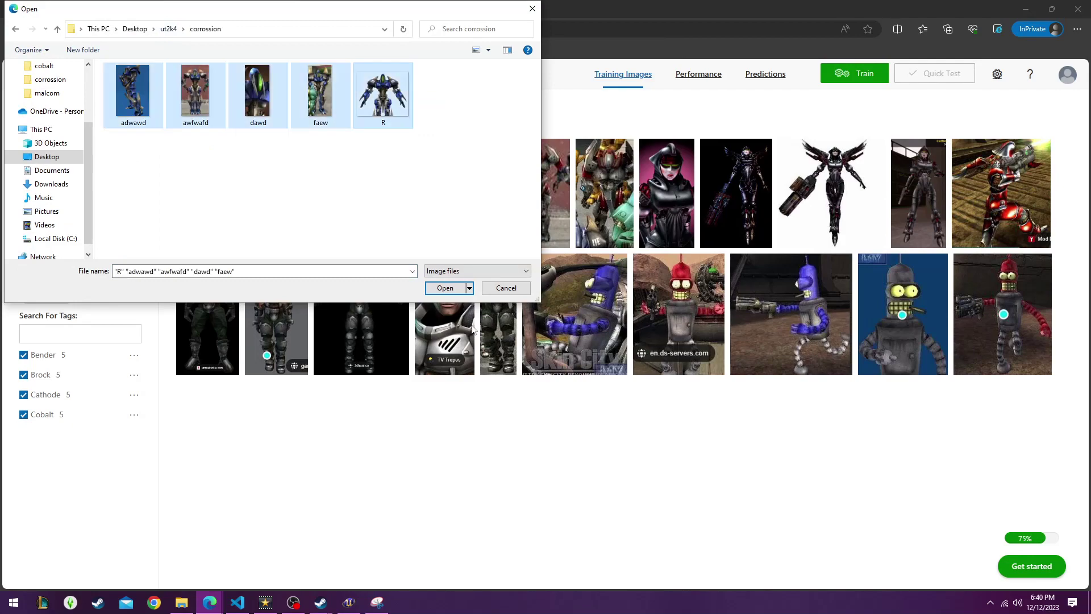
click(443, 290)
Tag the batch of images as Corrosion and upload the five files.
click(491, 397)
text(C)
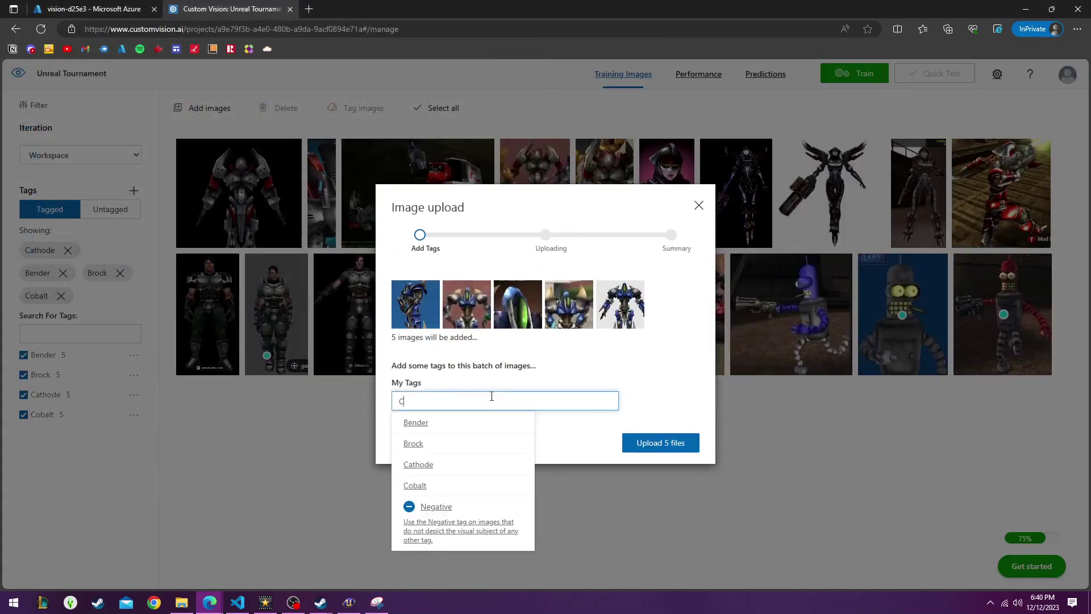
text(orossion)
key(BackSpace)
key(BackSpace)
key(BackSpace)
key(BackSpace)
key(BackSpace)
key(BackSpace)
text(rosion)
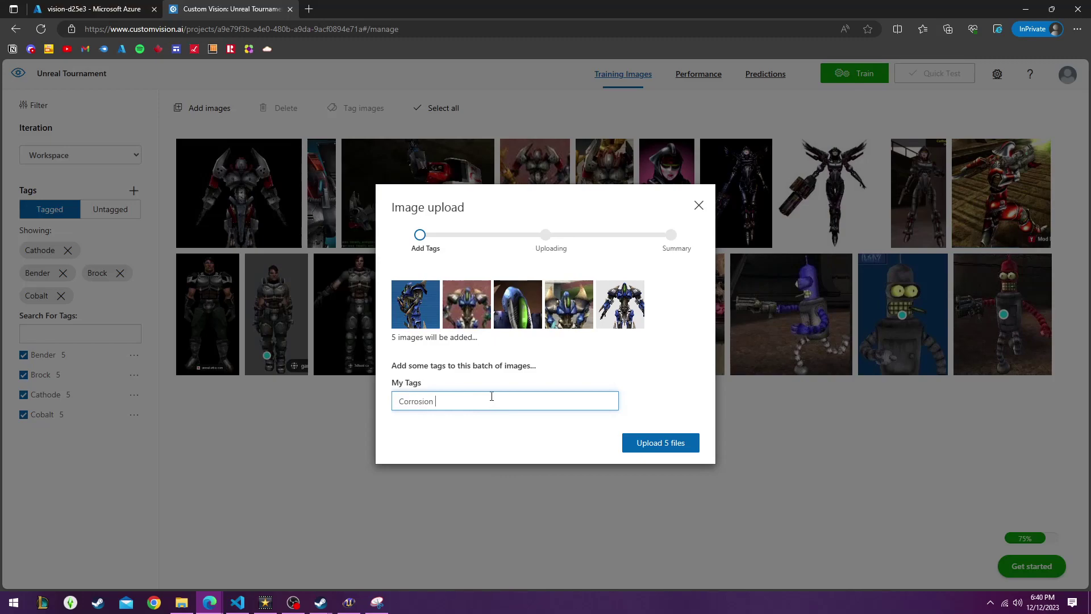
click(661, 450)
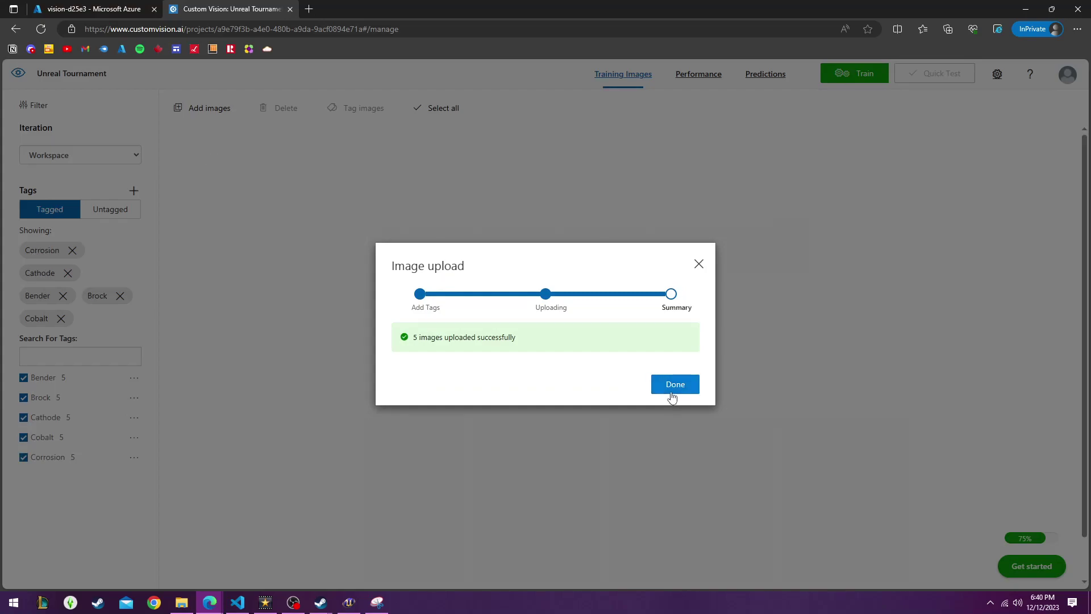
click(673, 391)
Add the five images from the ut2k4 divisor folder as a new training batch and tag them Divisor.
click(200, 108)
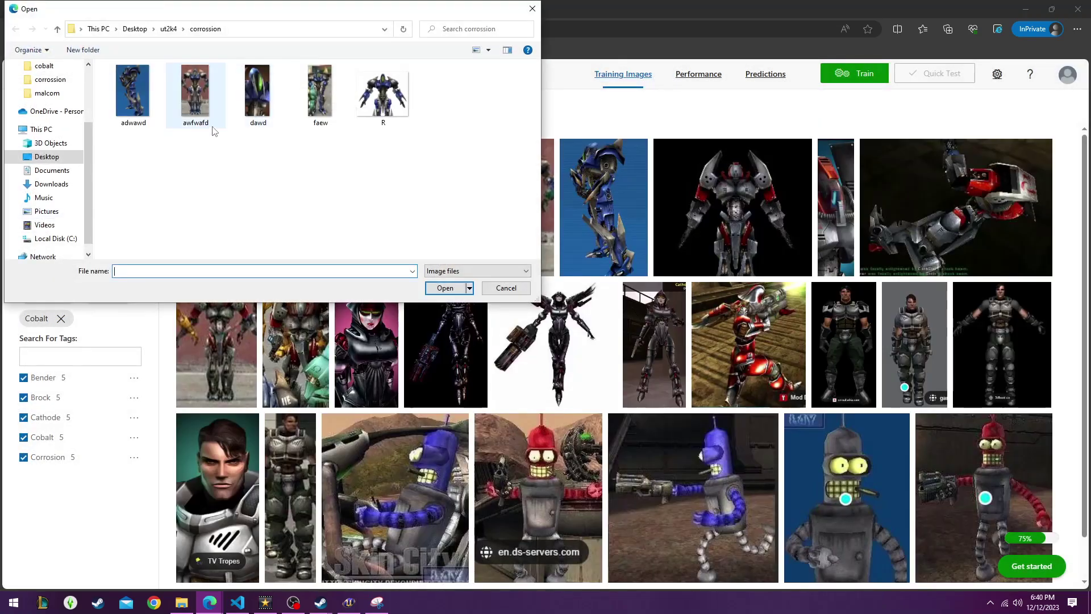
click(169, 28)
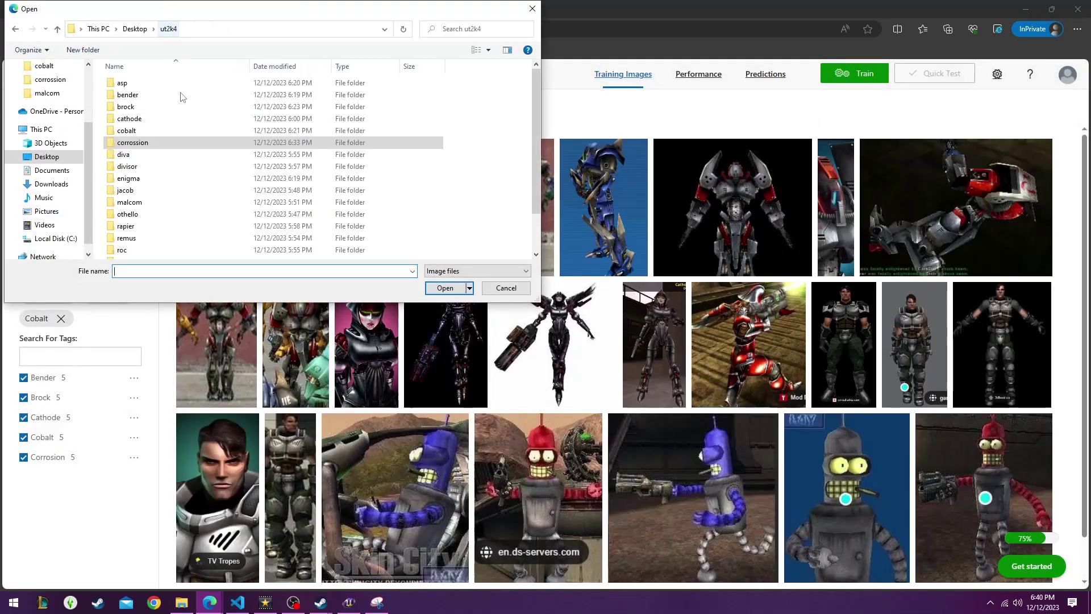
double_click(182, 165)
shift+click(380, 98)
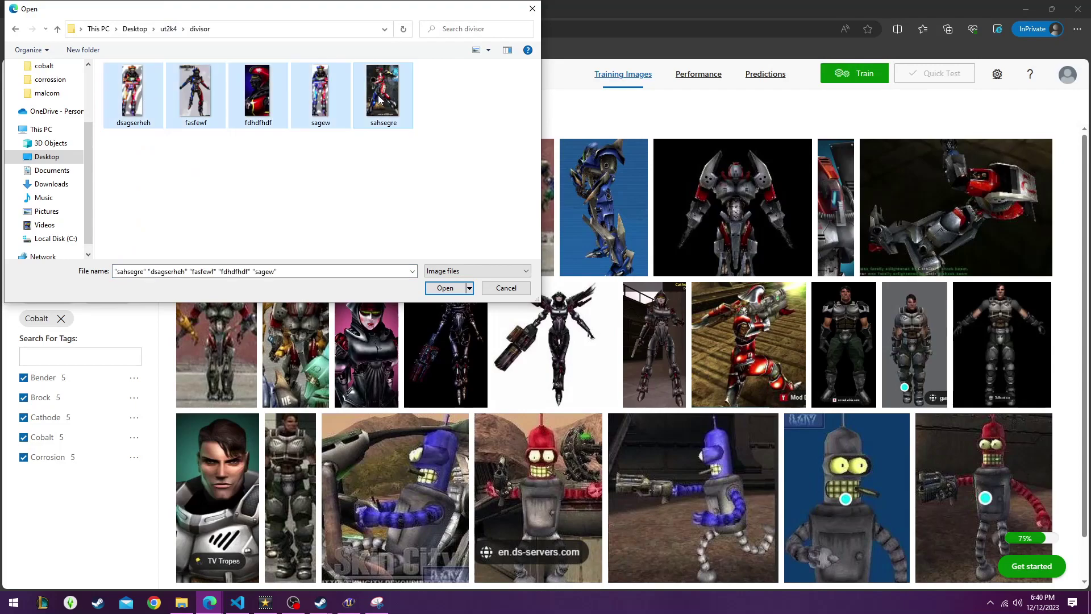
click(445, 288)
click(503, 399)
text(D)
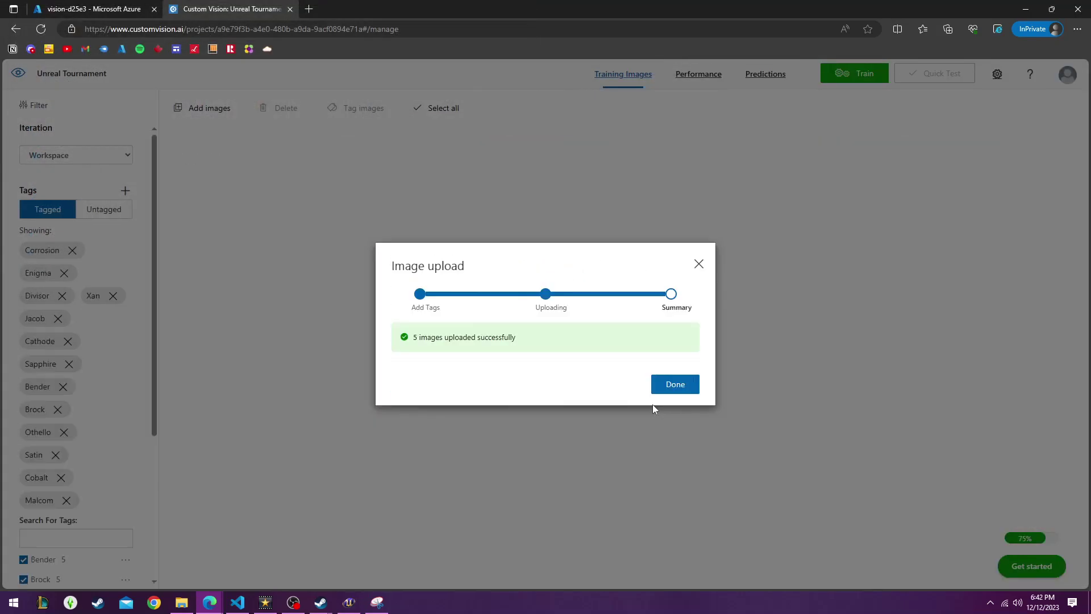
Close the image upload summary and train the model on the tagged images with Quick Training.
click(679, 383)
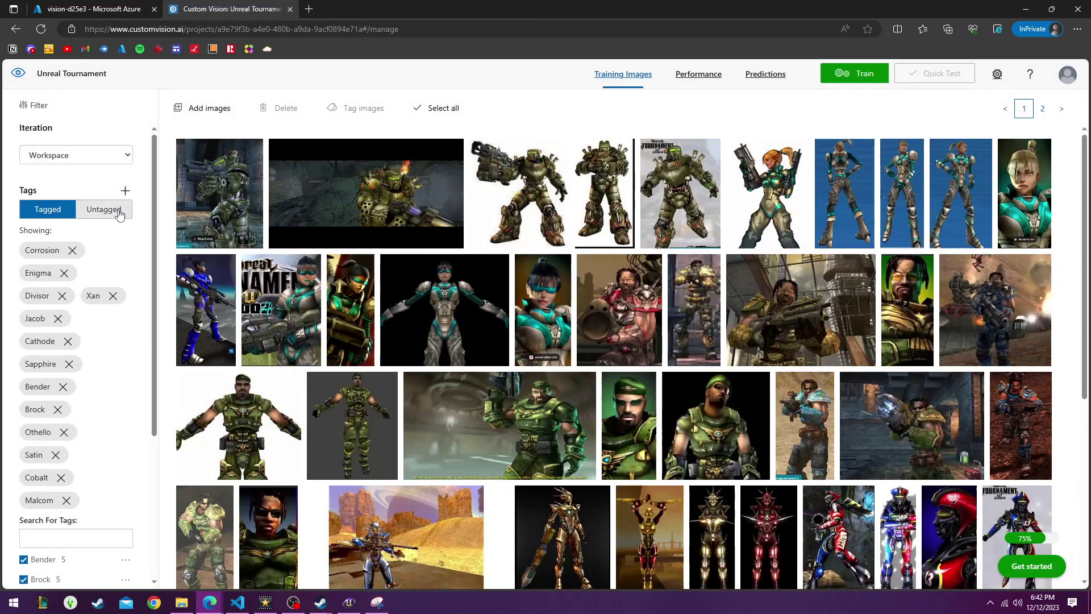
scroll(100, 268, down, 4)
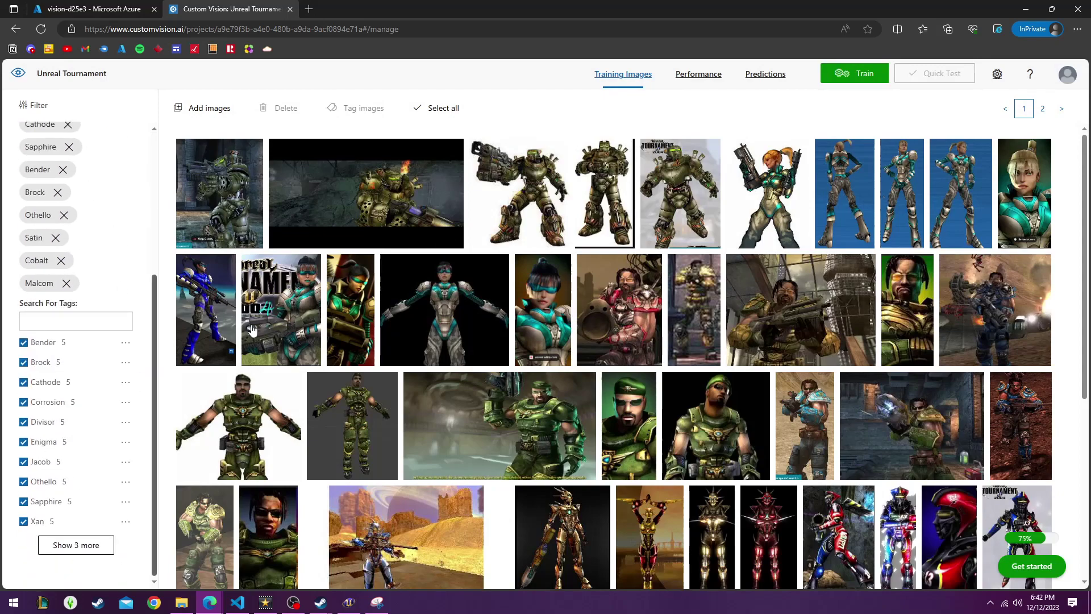
click(864, 80)
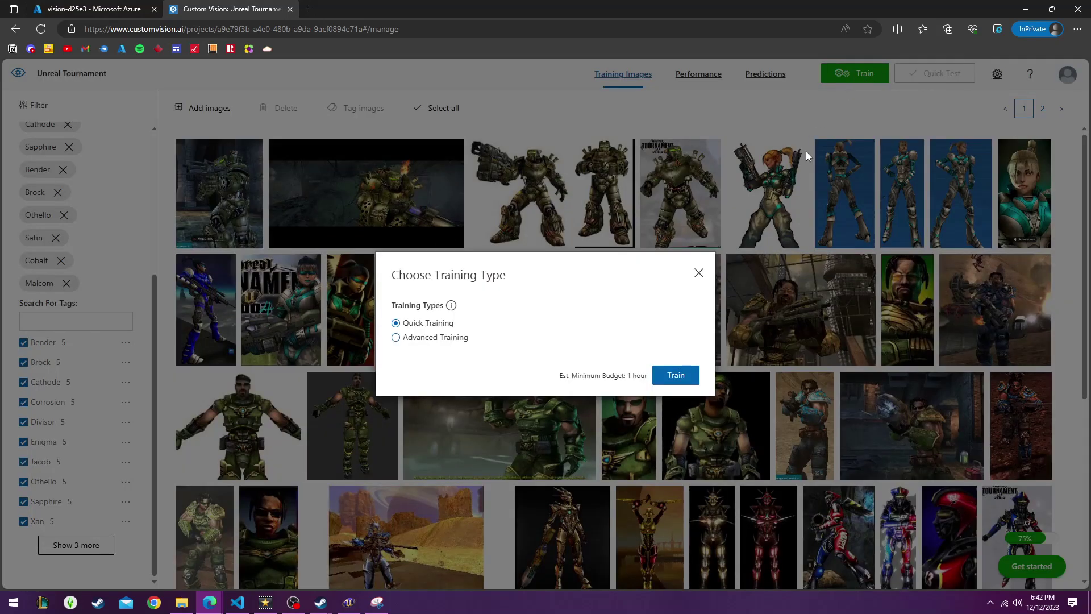
click(676, 375)
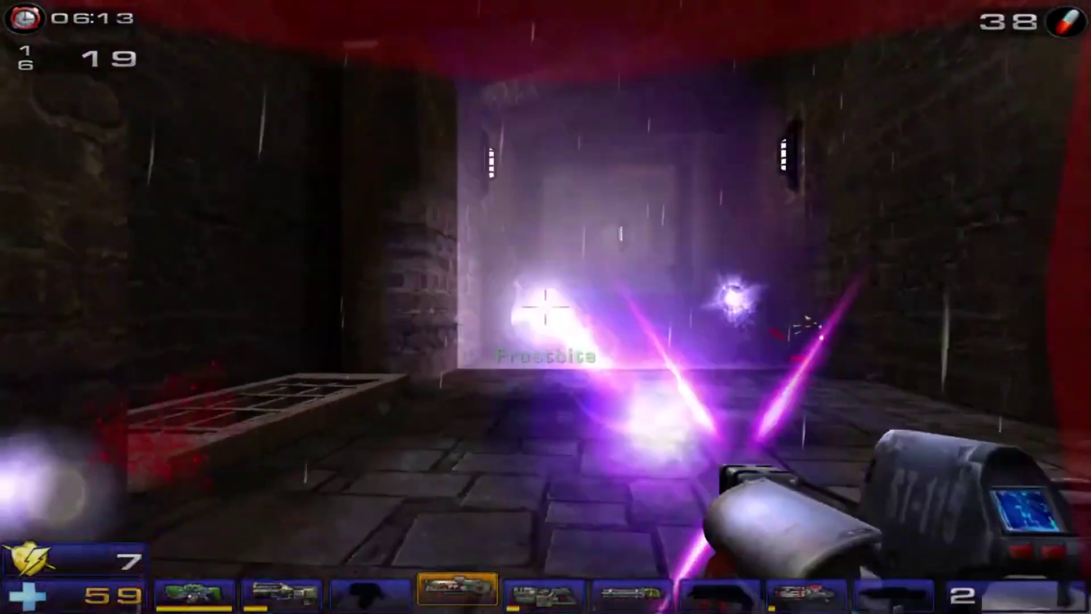
key(8)
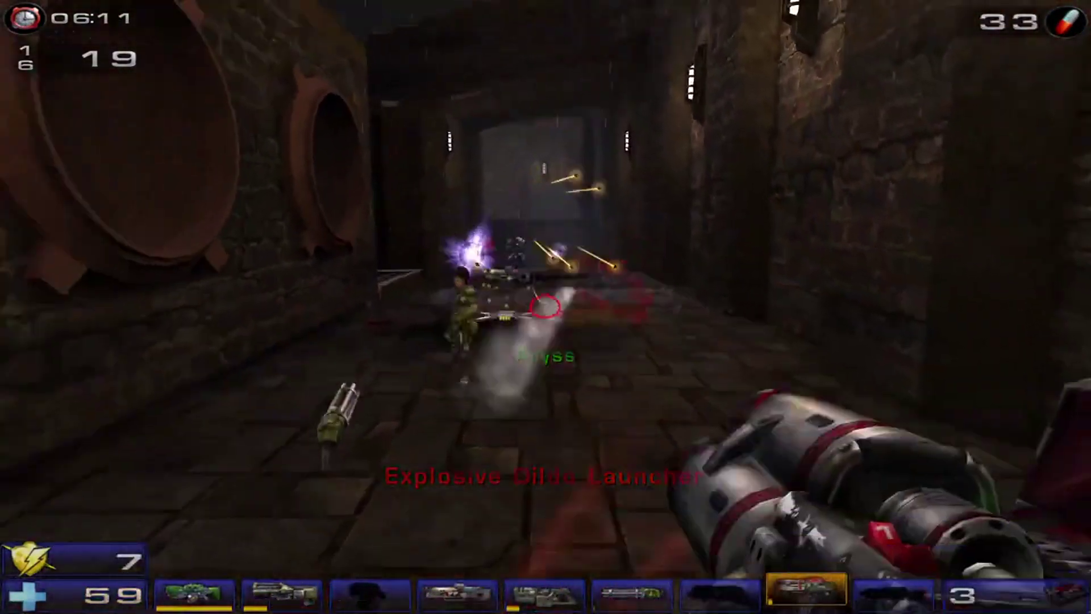
key(6)
key(4)
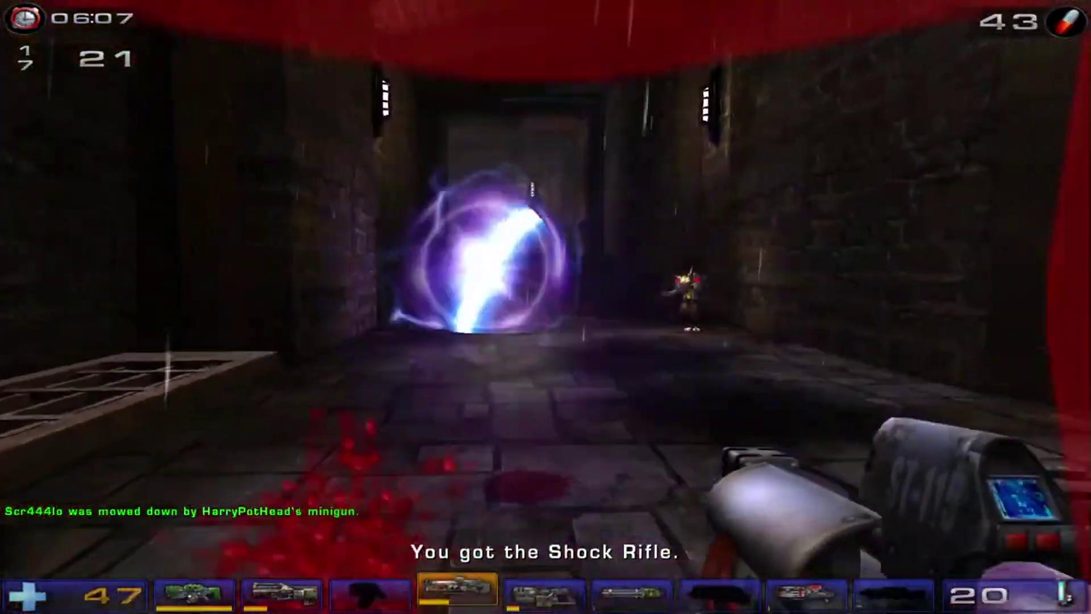
right_click(546, 307)
click(545, 307)
right_click(546, 307)
click(545, 306)
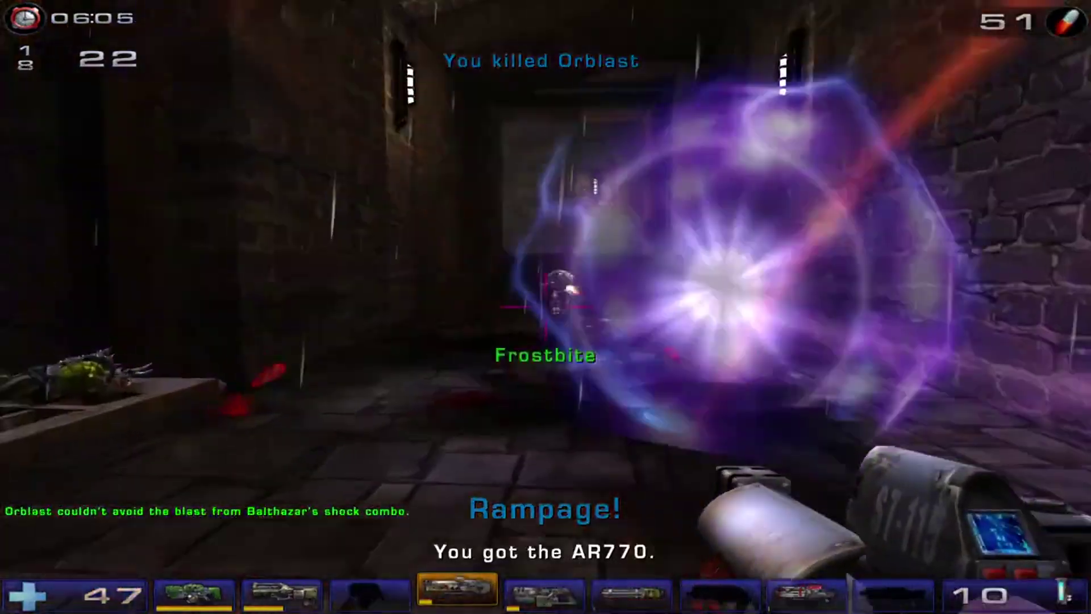
right_click(545, 307)
click(545, 307)
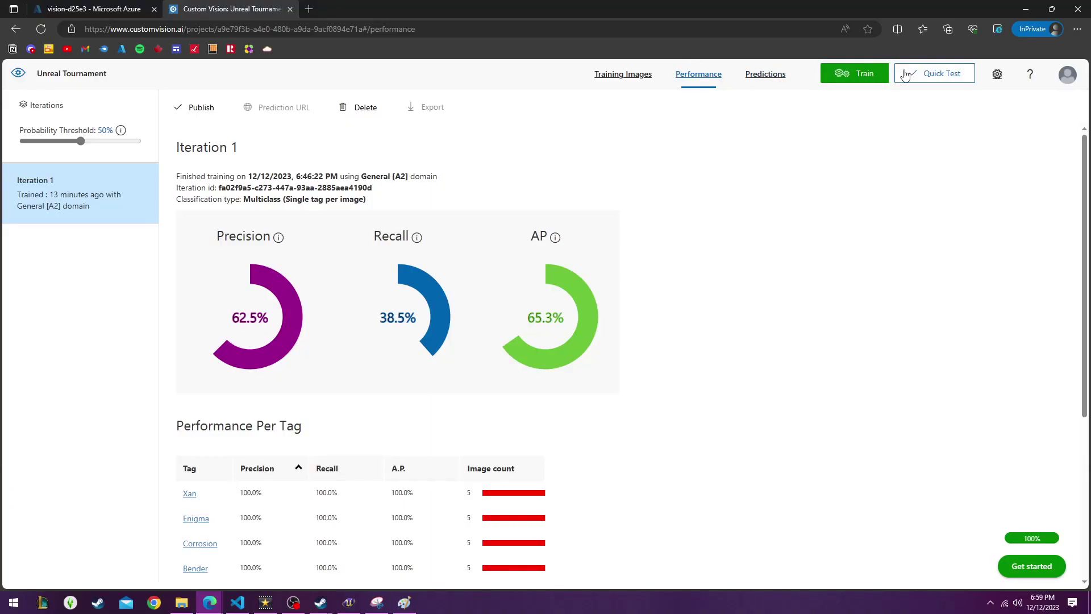
Run a Quick Test of Iteration 1 on image 1 from the ut2k4 test folder and review the tag probabilities.
click(920, 73)
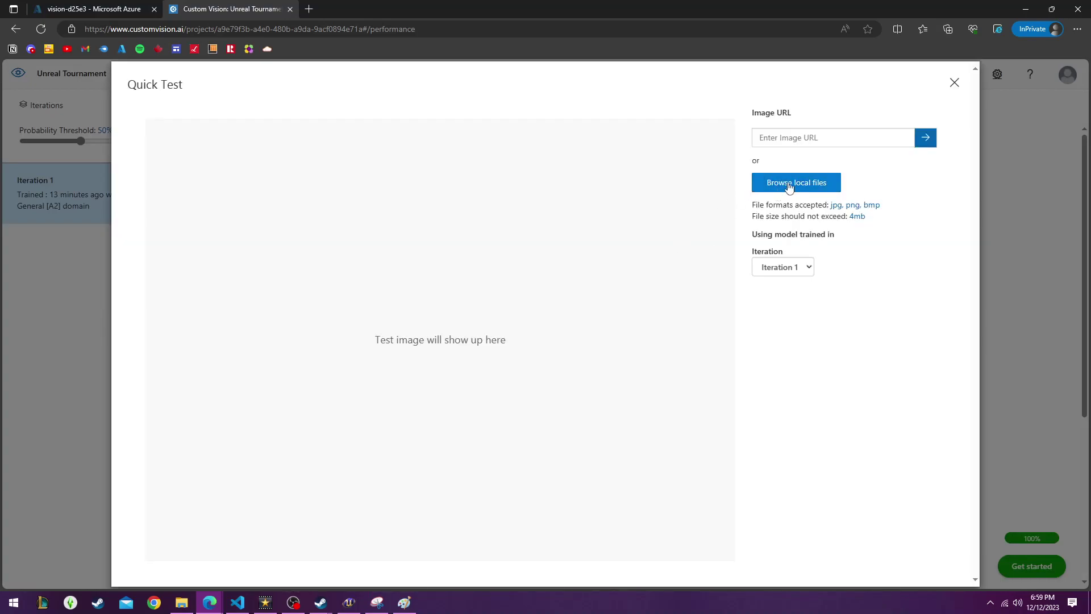
click(797, 182)
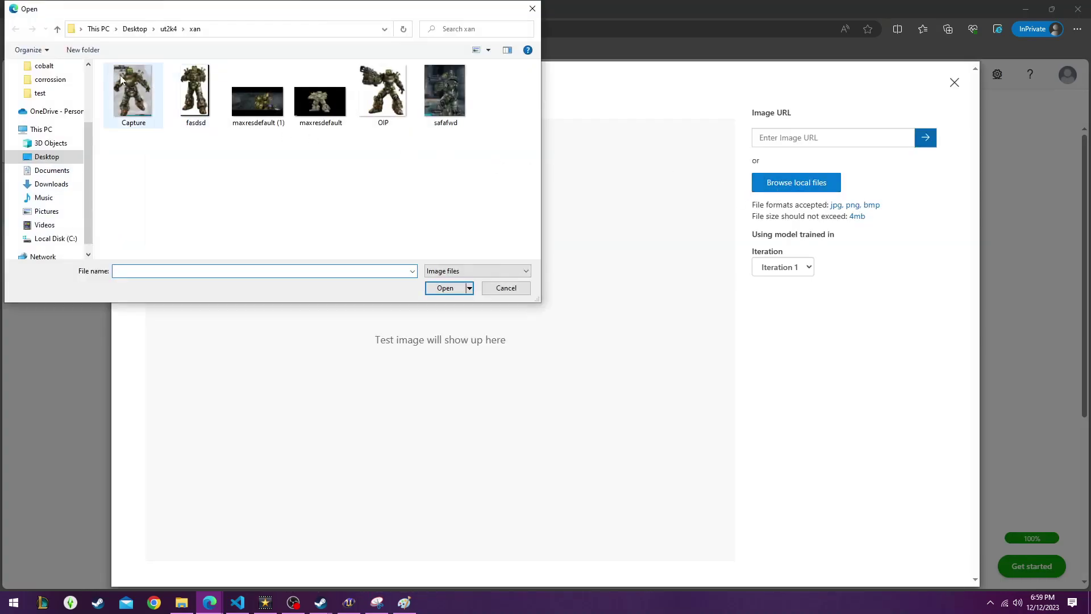
click(168, 29)
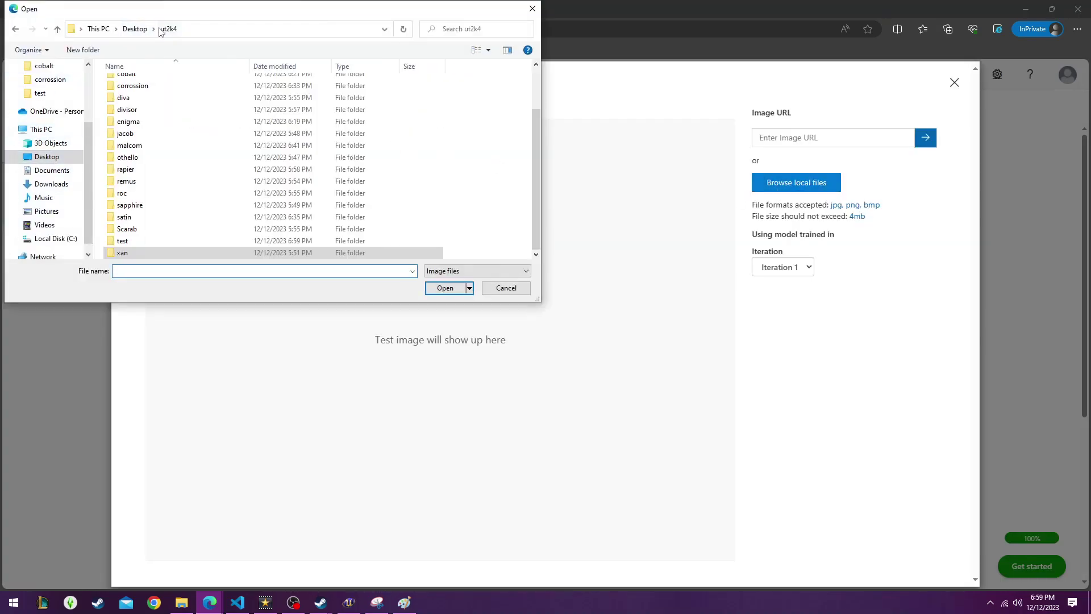
double_click(152, 246)
double_click(131, 80)
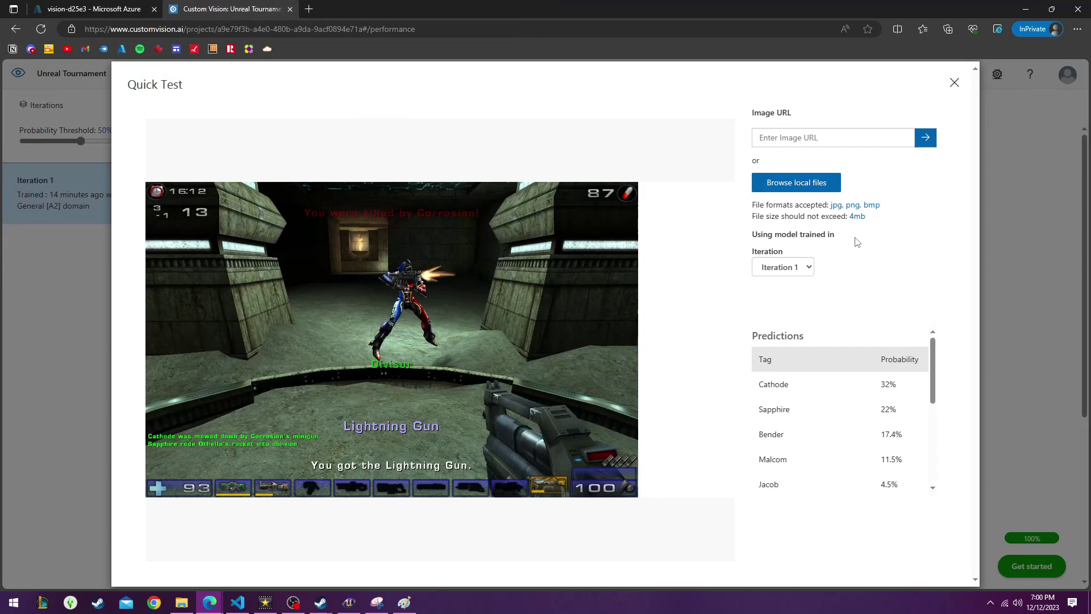
scroll(870, 390, down, 4)
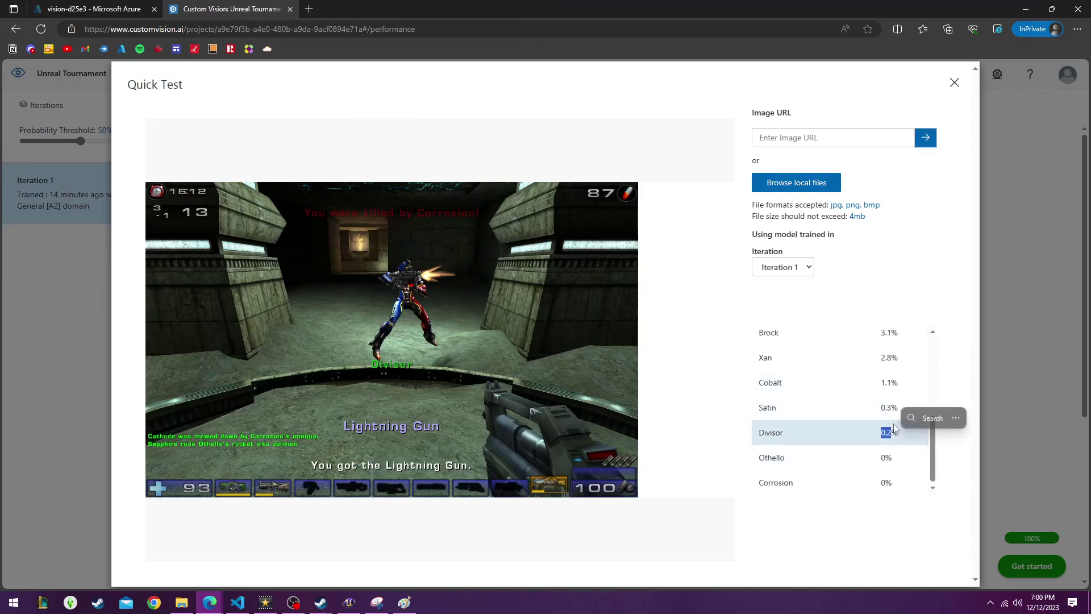
scroll(886, 420, up, 2)
Quick-test image 2 from the test folder and review its full list of predictions.
click(819, 184)
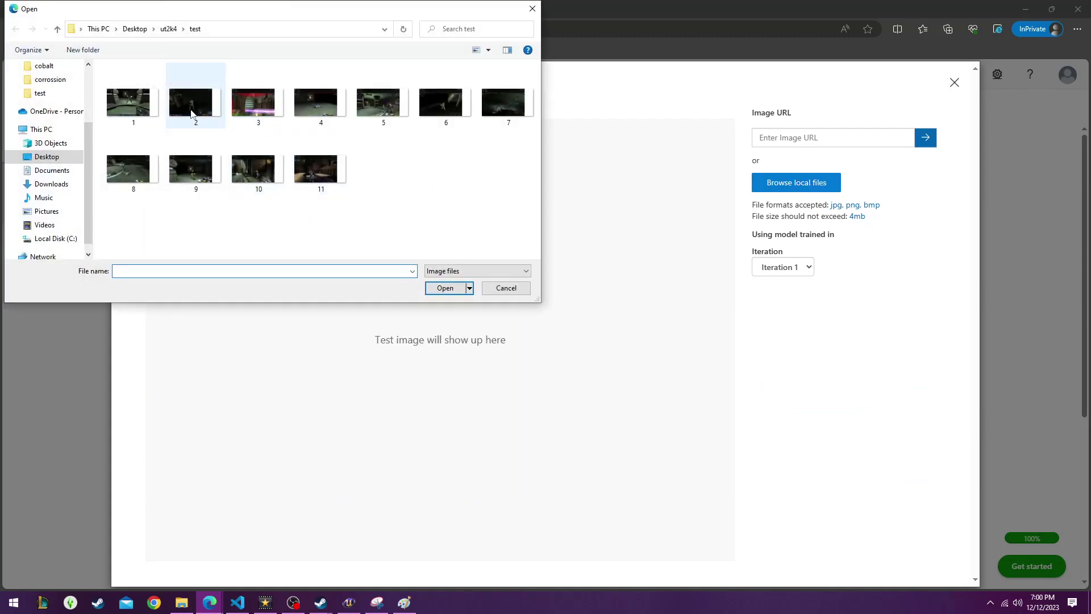
double_click(234, 129)
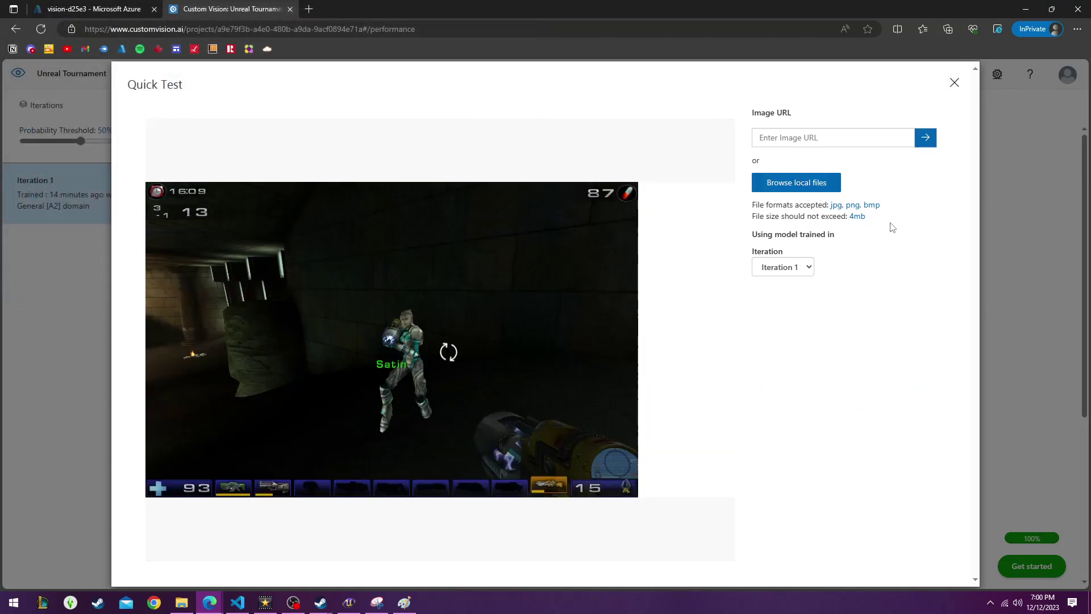
scroll(875, 393, down, 2)
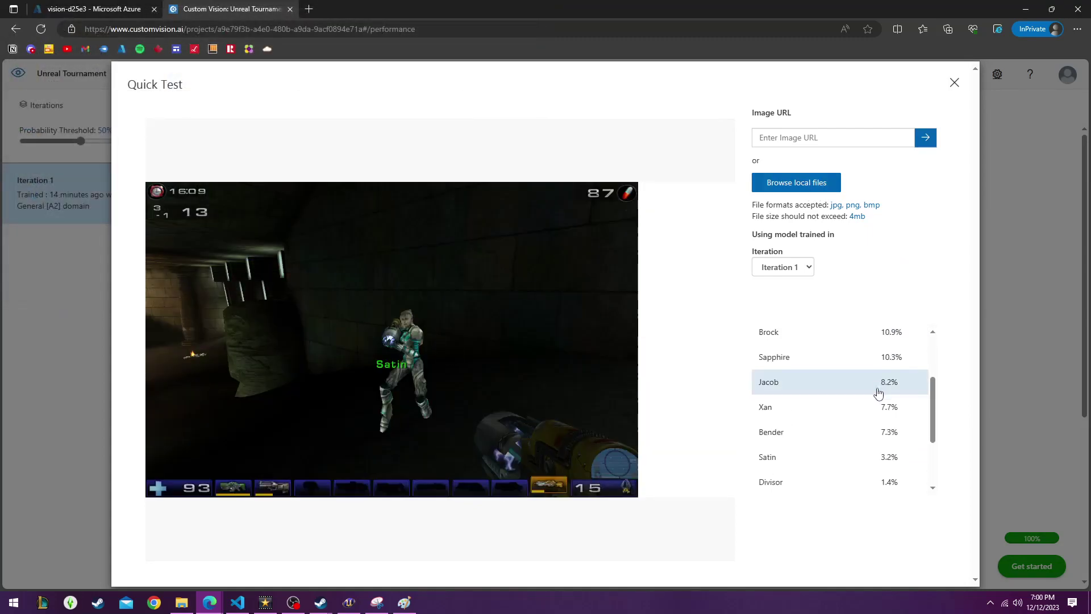
scroll(877, 392, down, 2)
scroll(875, 378, up, 5)
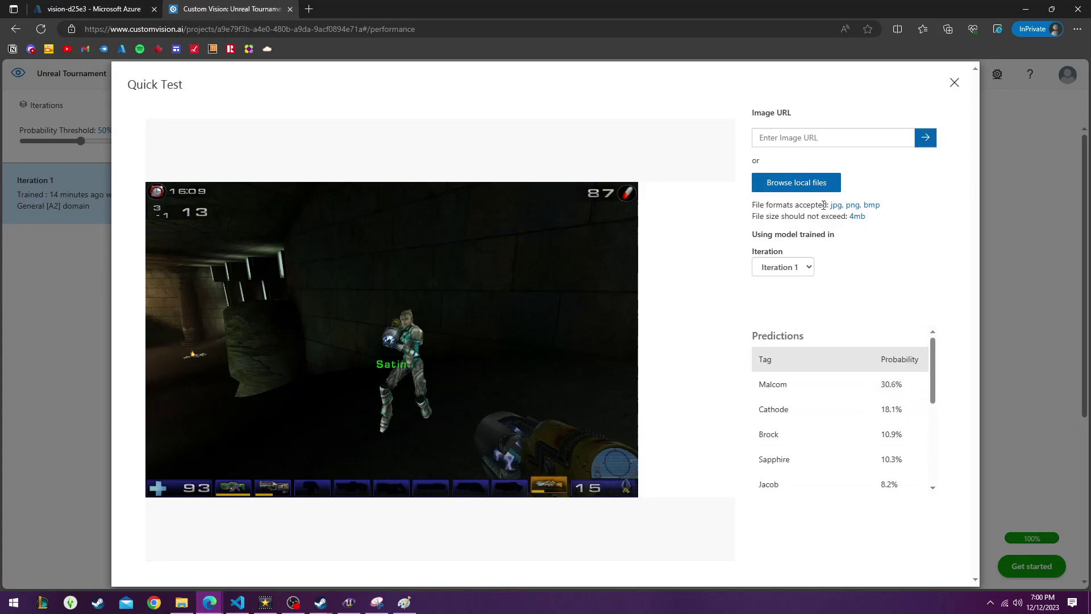
Quick-test images 3 and 4 from the test folder one after the other, checking the predicted tags for each.
click(818, 183)
double_click(263, 105)
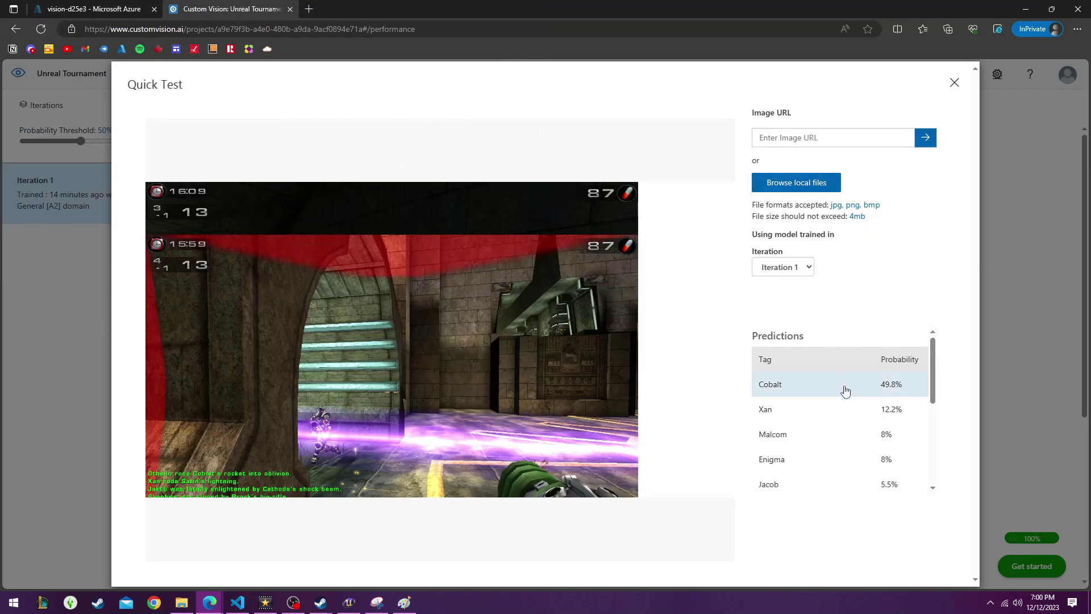
click(803, 181)
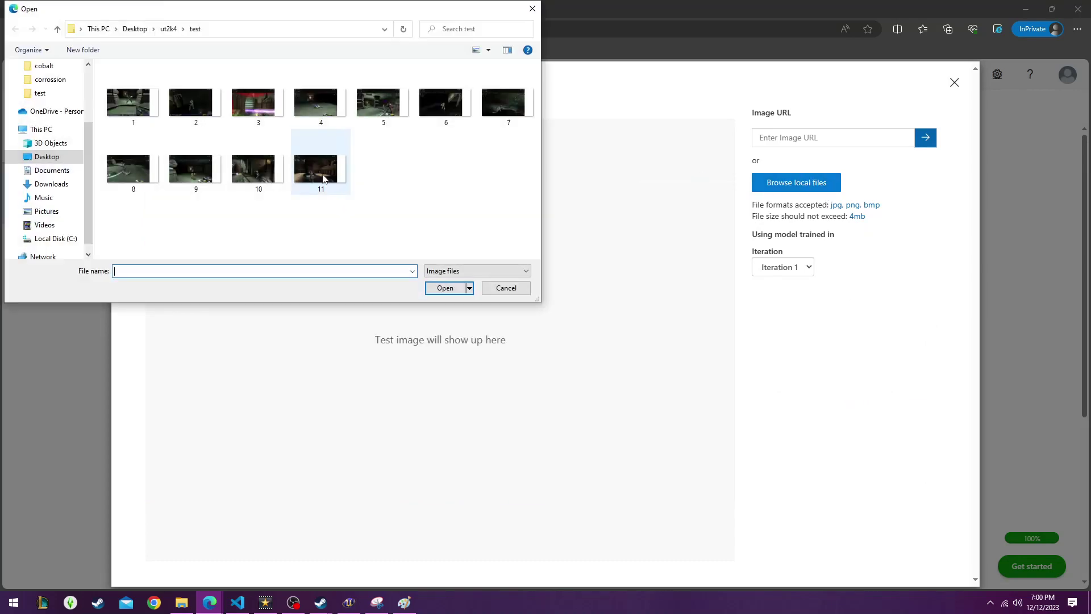
double_click(323, 101)
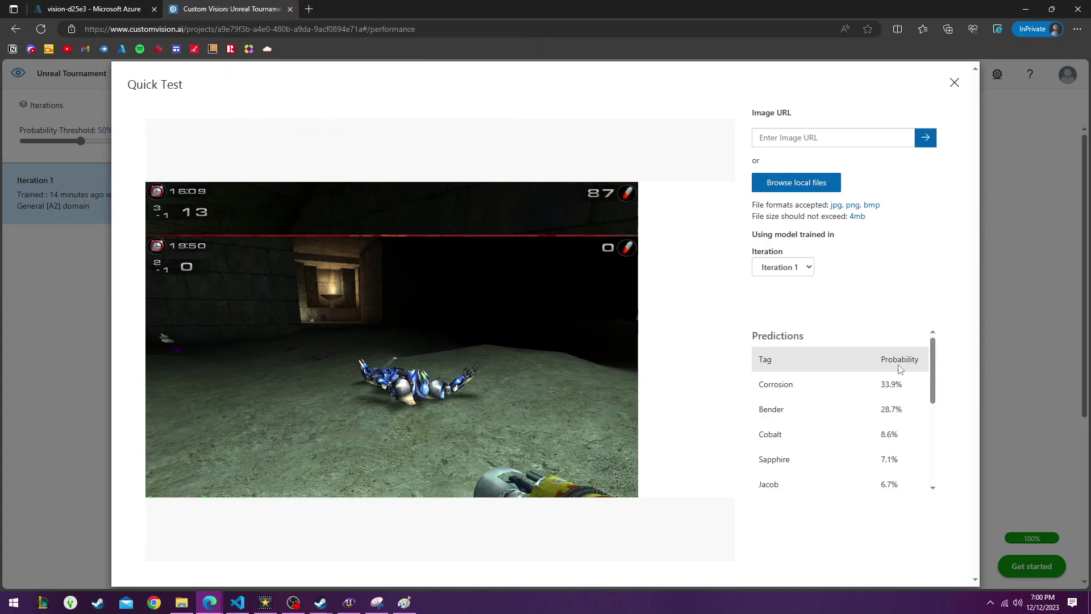
scroll(835, 386, down, 2)
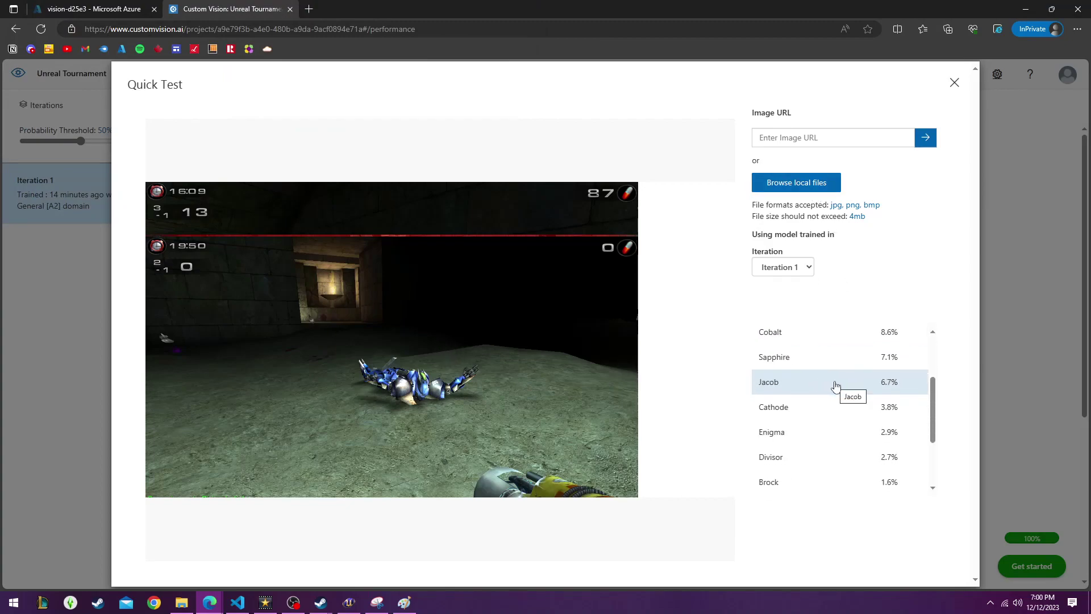
scroll(836, 385, down, 3)
scroll(837, 387, up, 5)
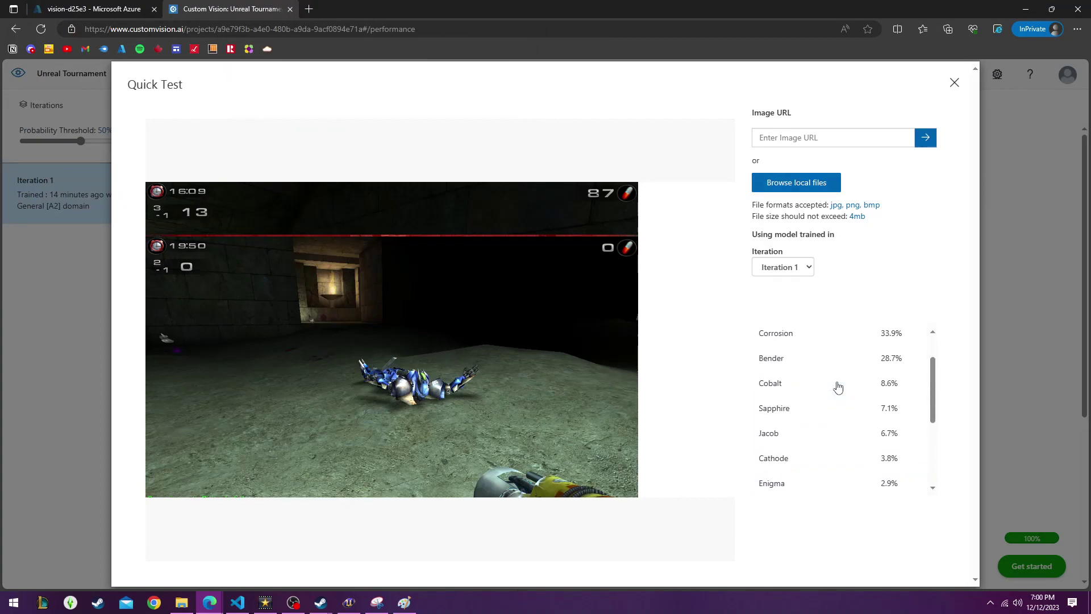
scroll(877, 349, up, 1)
drag(878, 385, 899, 388)
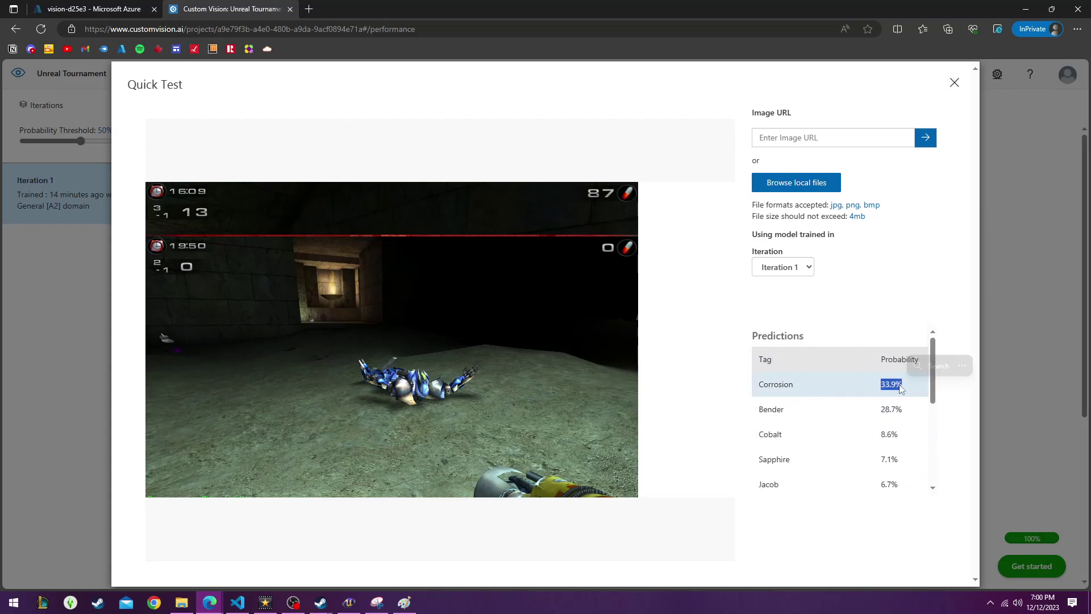
Quick-test images 5 and 6 from the test folder and check the Xan probability for image 6.
click(803, 182)
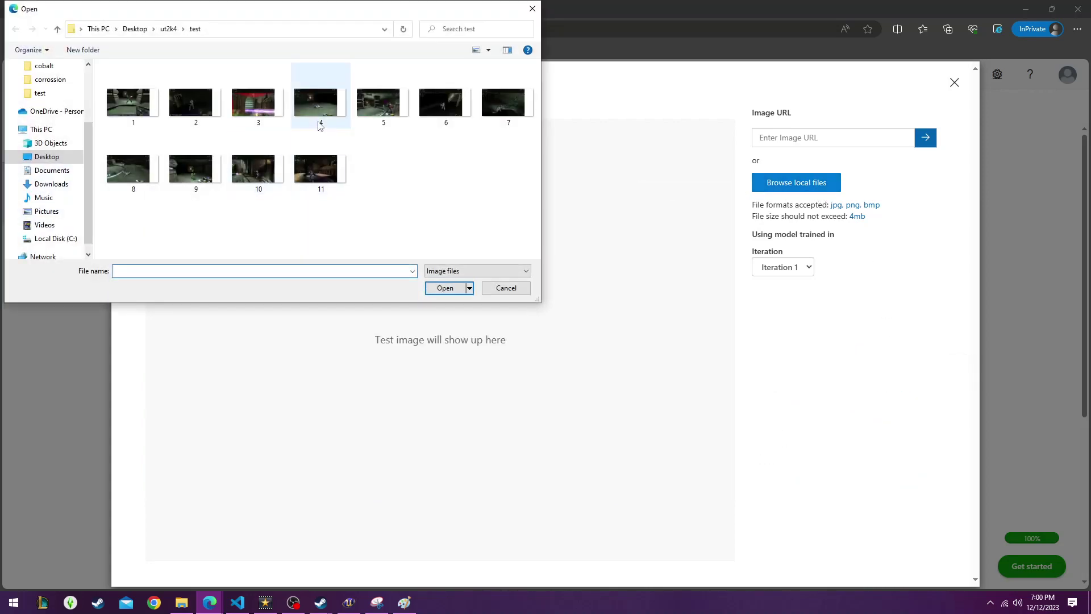
double_click(366, 103)
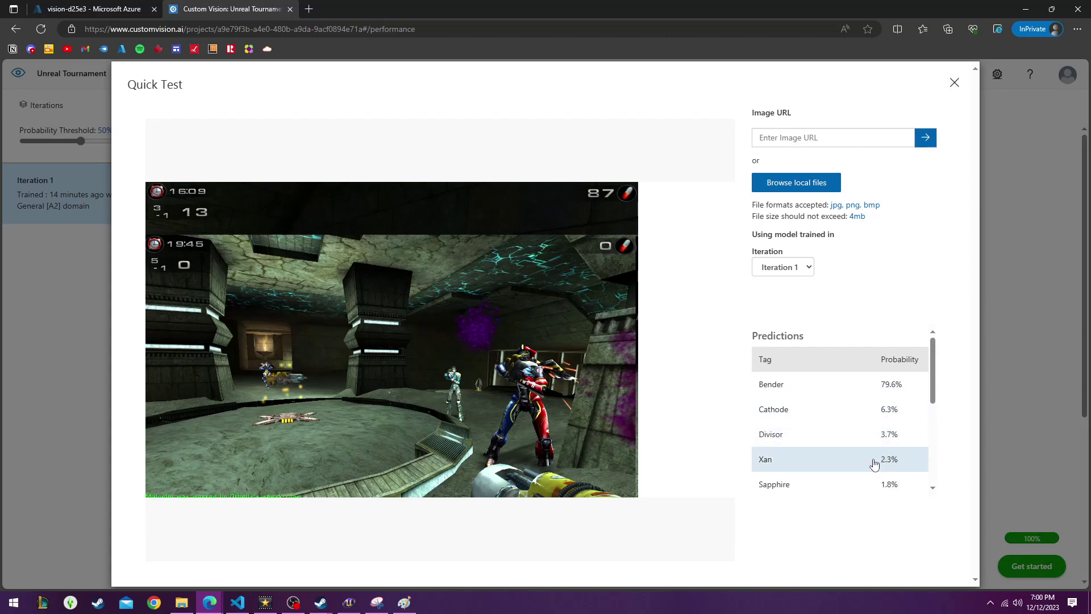
click(818, 183)
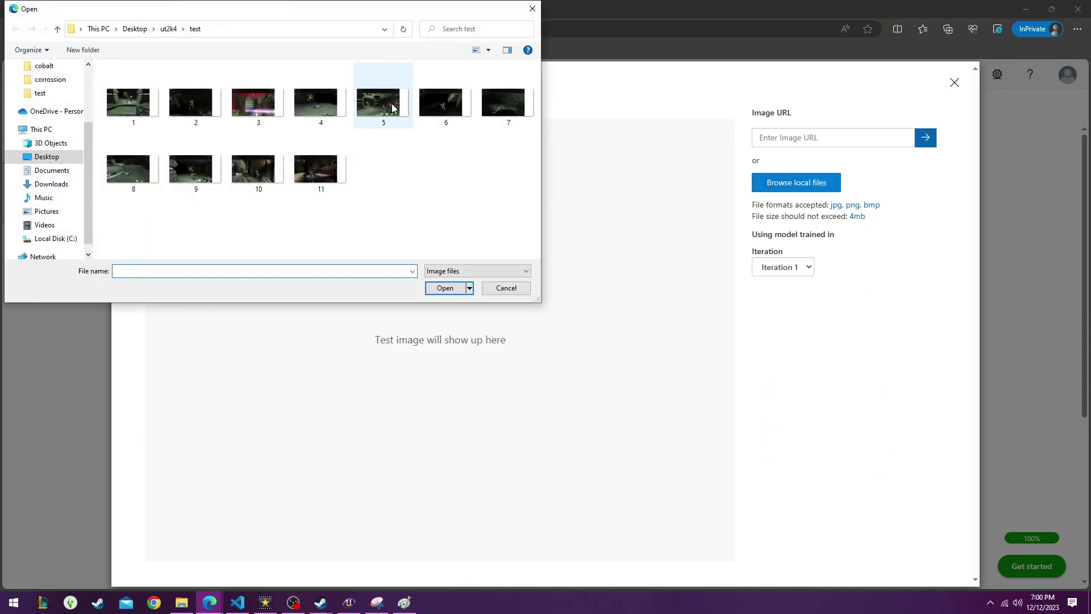
double_click(432, 103)
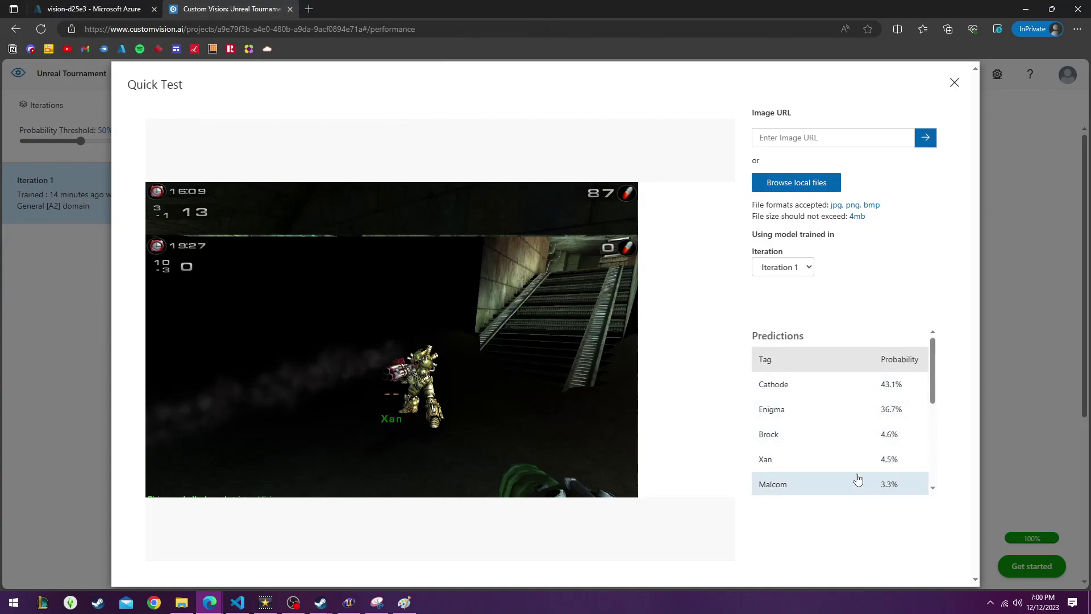
drag(874, 463, 899, 461)
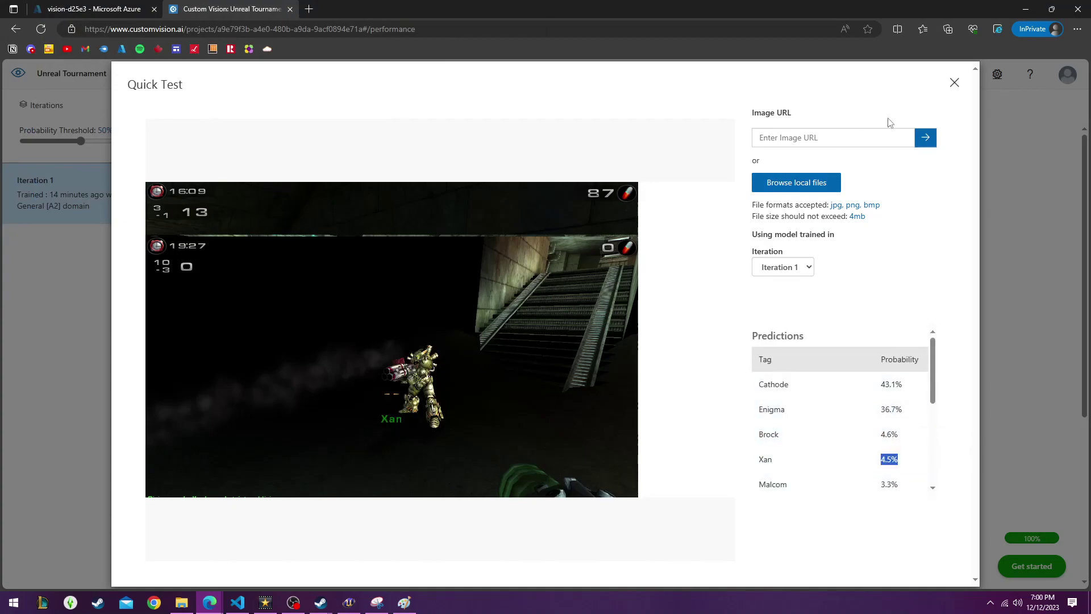
Quick-test images 7 and 8 from the test folder, one at a time, against Iteration 1.
click(839, 183)
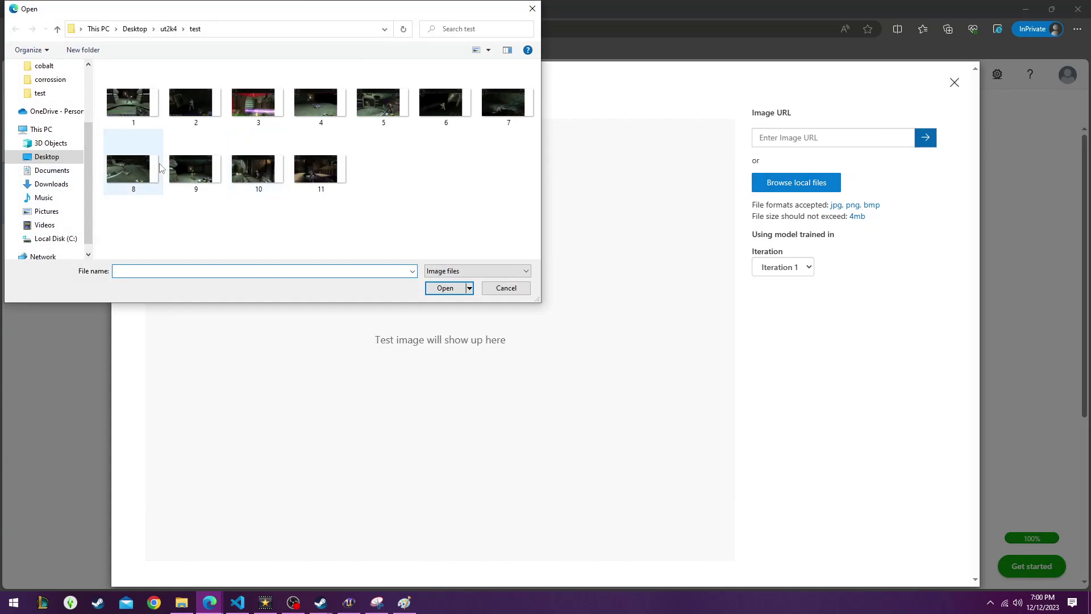
double_click(493, 104)
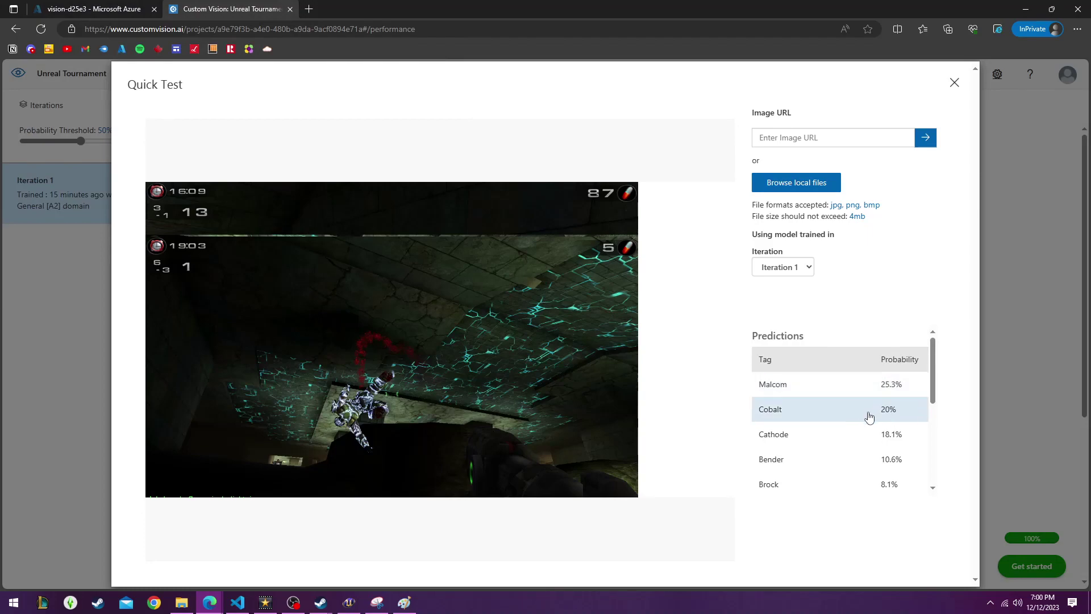
click(812, 182)
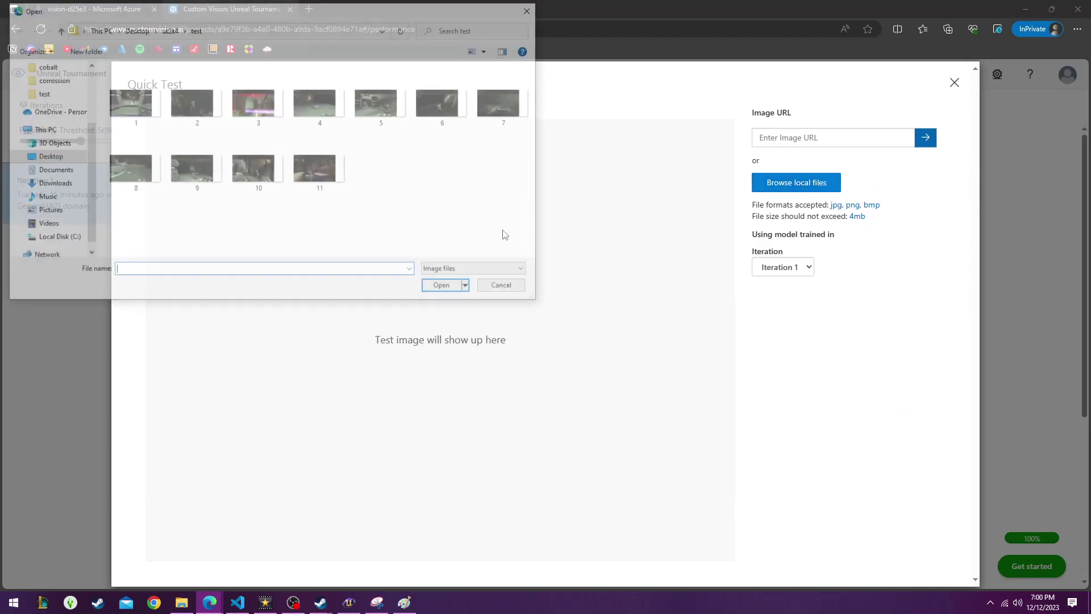
double_click(136, 180)
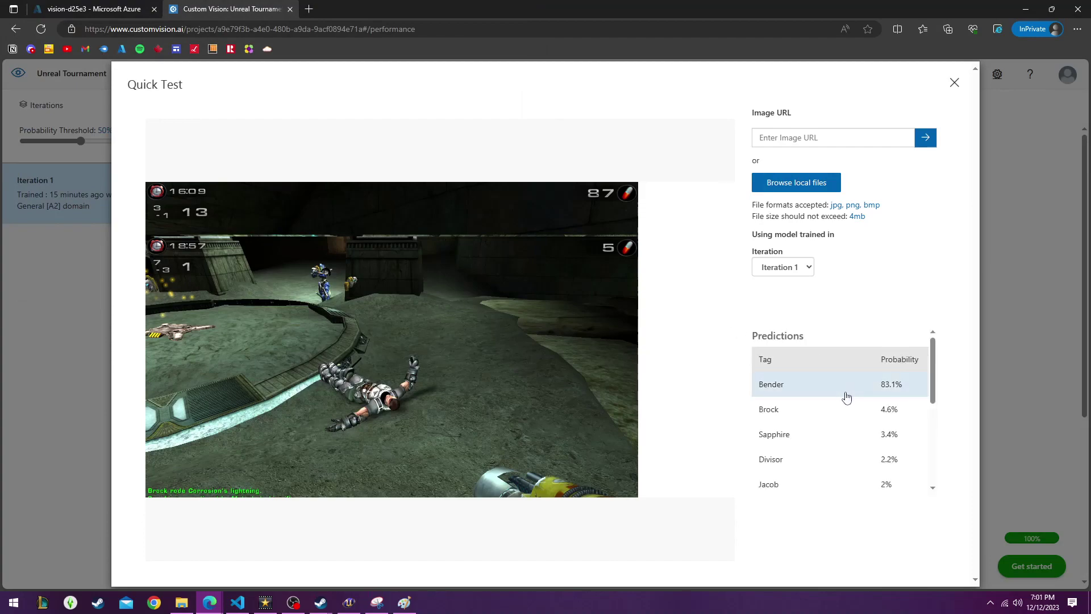
Quick-test images 9 and 10 from the test folder and compare their predicted tags.
click(802, 187)
double_click(185, 169)
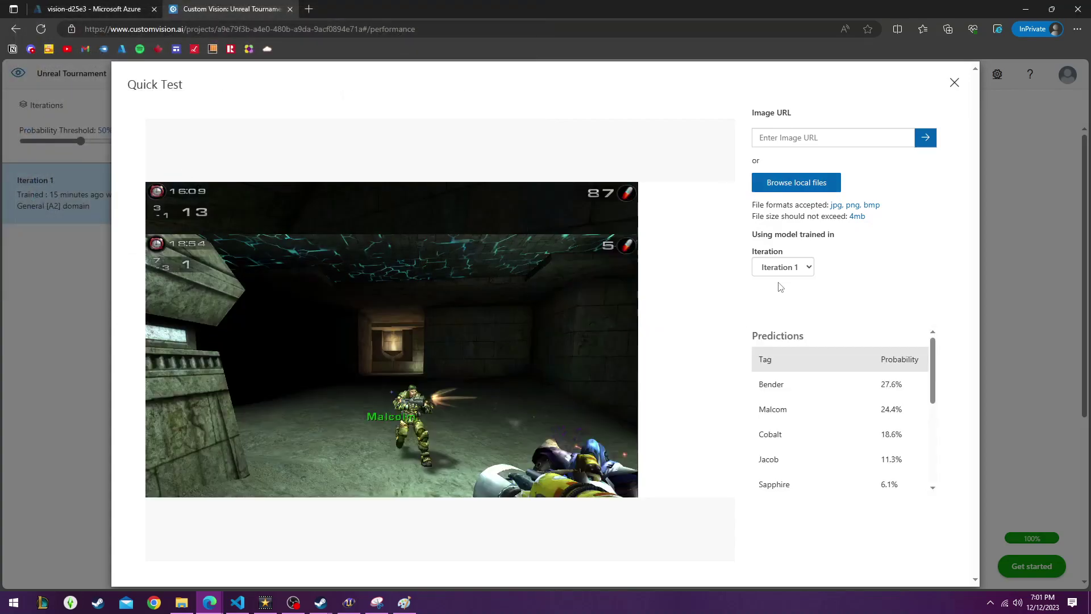
click(793, 189)
double_click(254, 162)
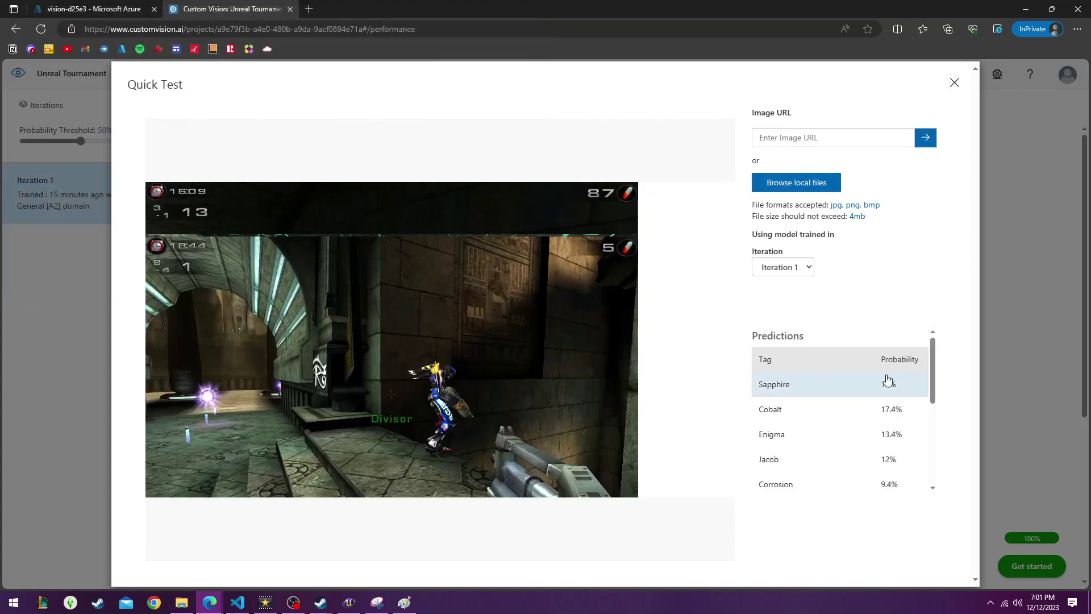
Quick-test image 11 from the test folder and the first image from the sapphire folder in ut2k4.
click(768, 180)
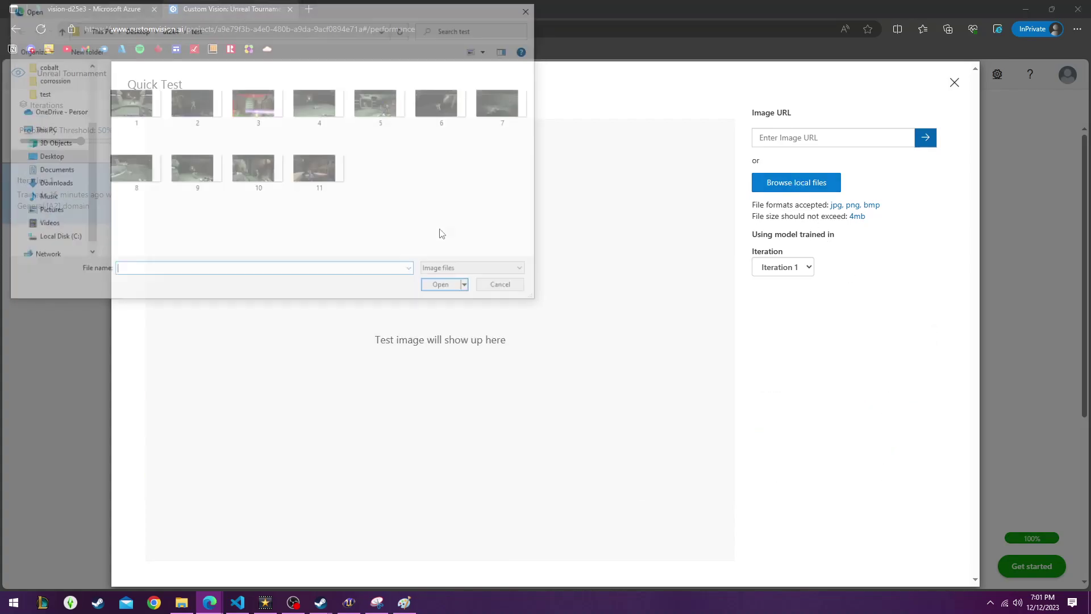
double_click(335, 176)
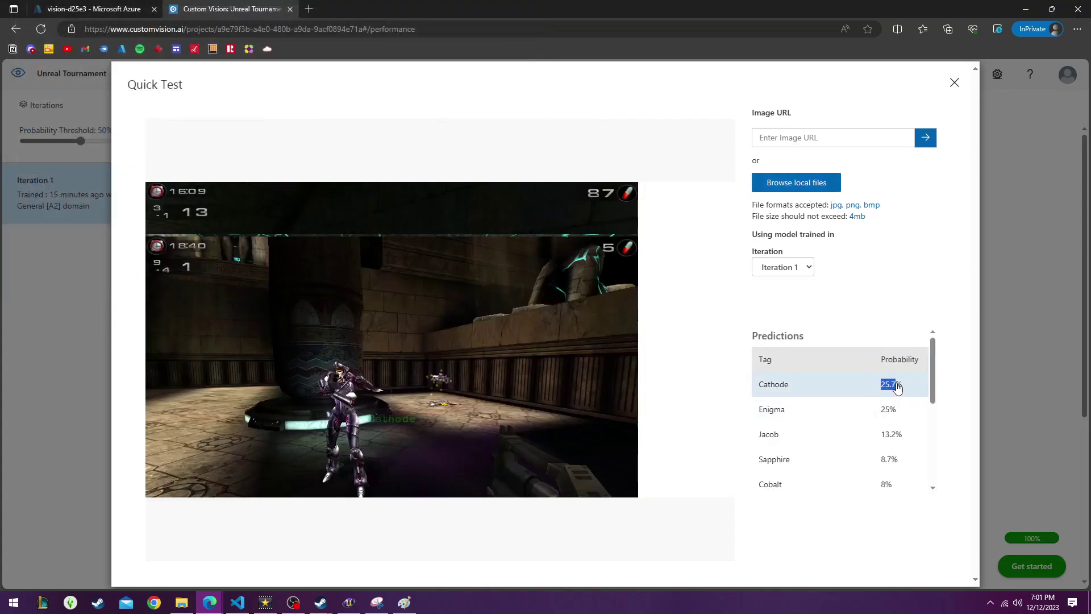
click(796, 182)
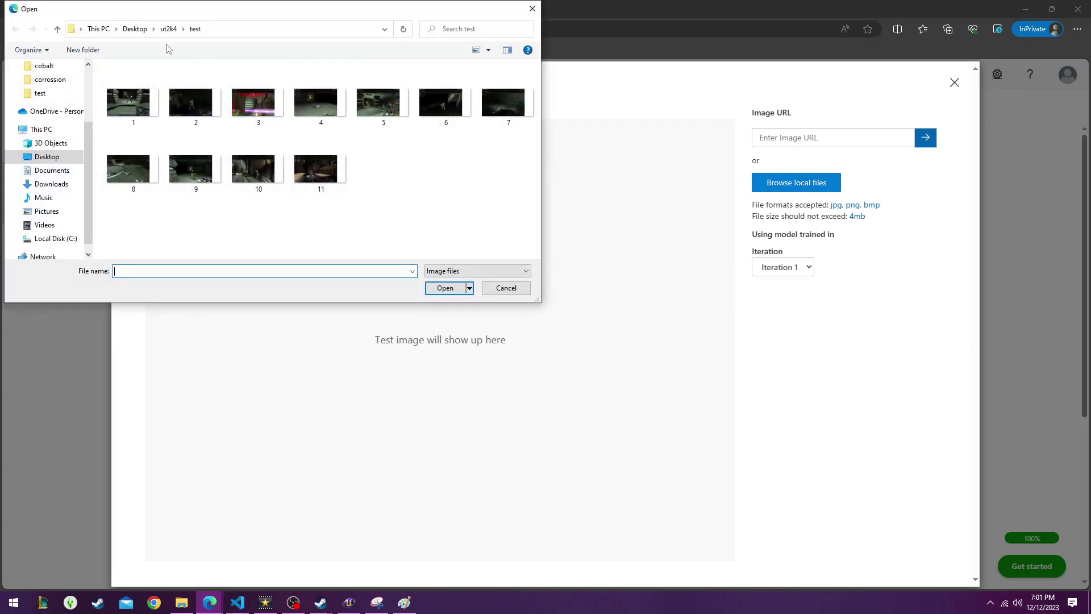
click(168, 31)
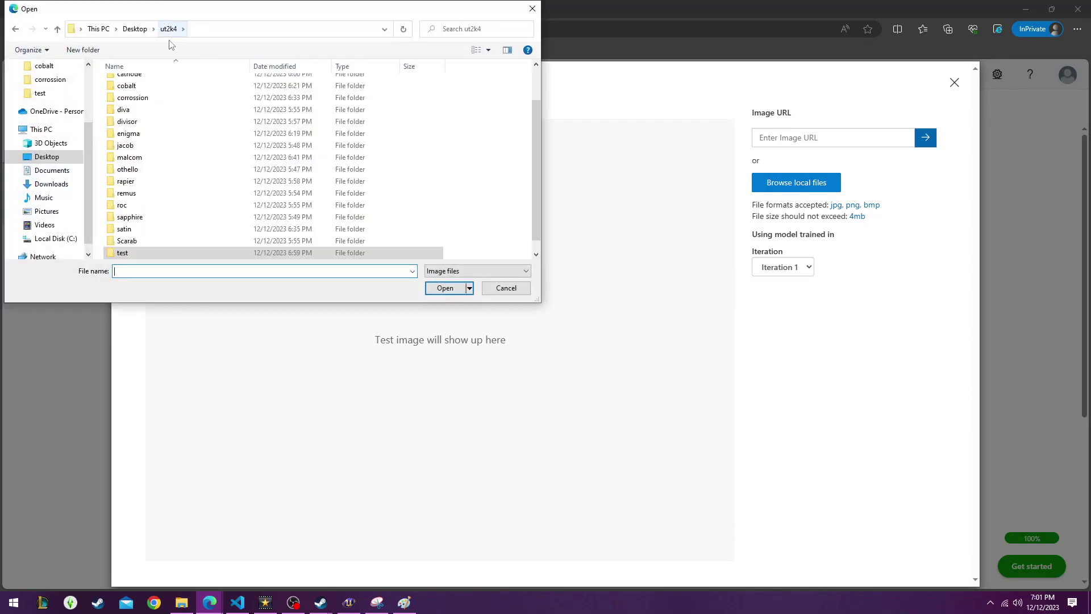
double_click(170, 217)
double_click(130, 101)
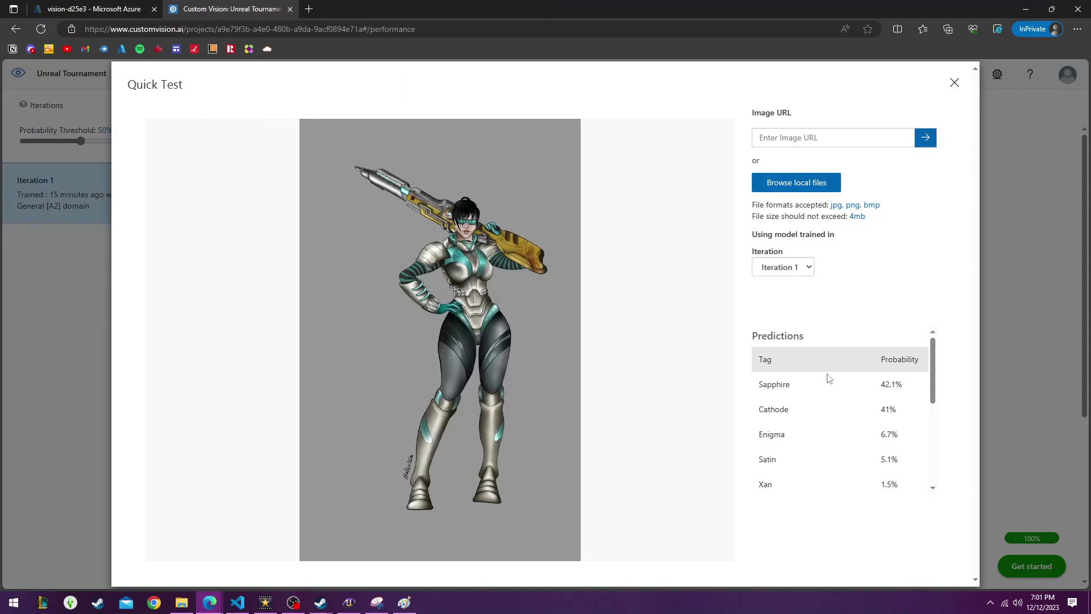
Quick-test the sapphire-final-zoom1 artwork from the sapphire folder and check the probabilities of its leading predicted tags.
click(794, 182)
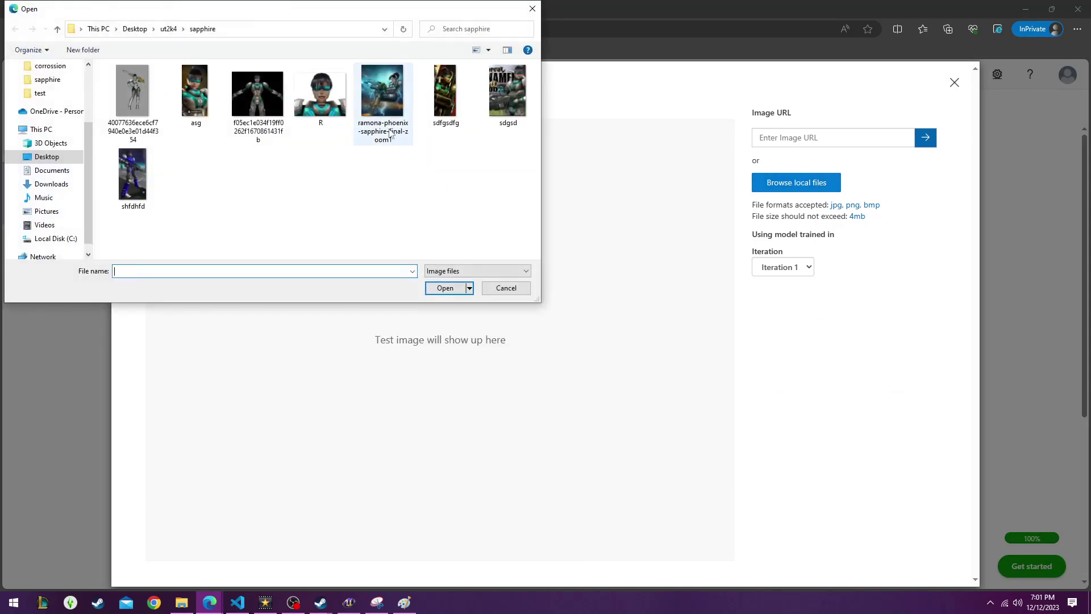
double_click(382, 90)
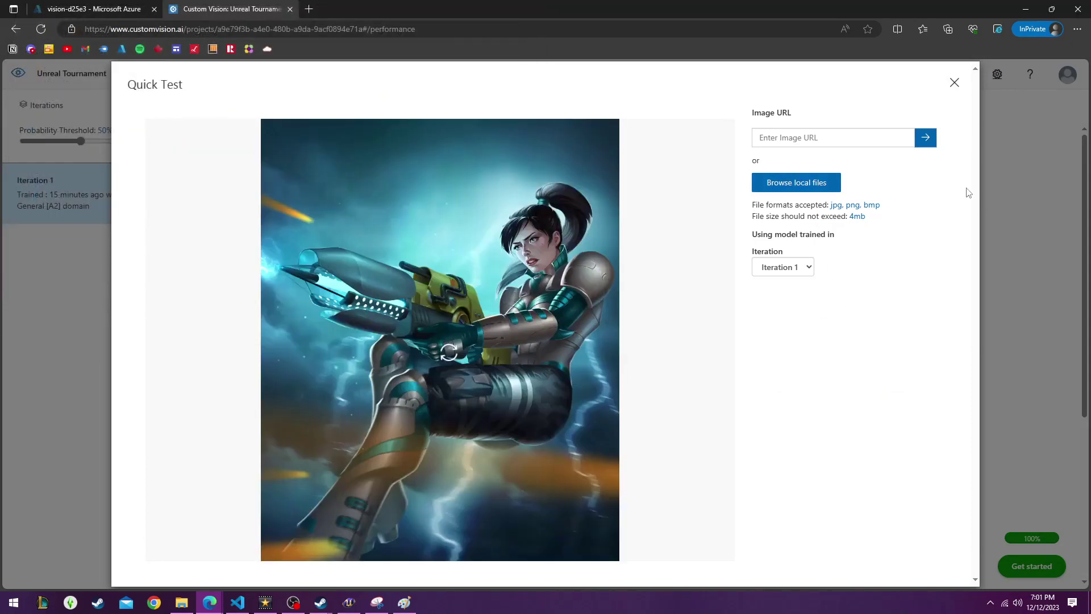
drag(880, 384, 900, 415)
click(884, 283)
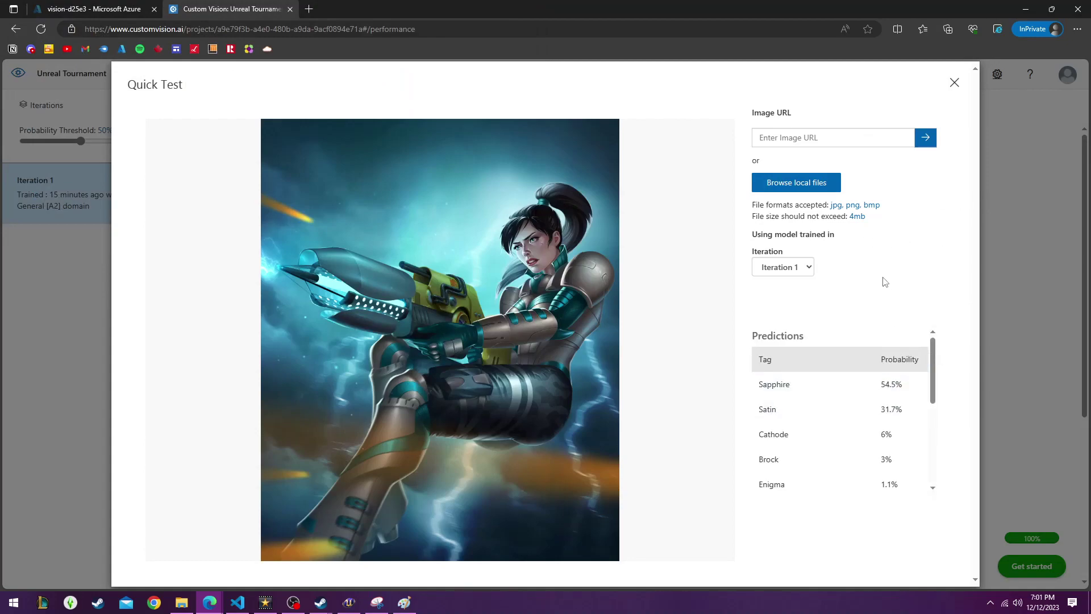
Quick-test the first image in the bender folder and compare its Cathode and Bender probabilities.
click(816, 187)
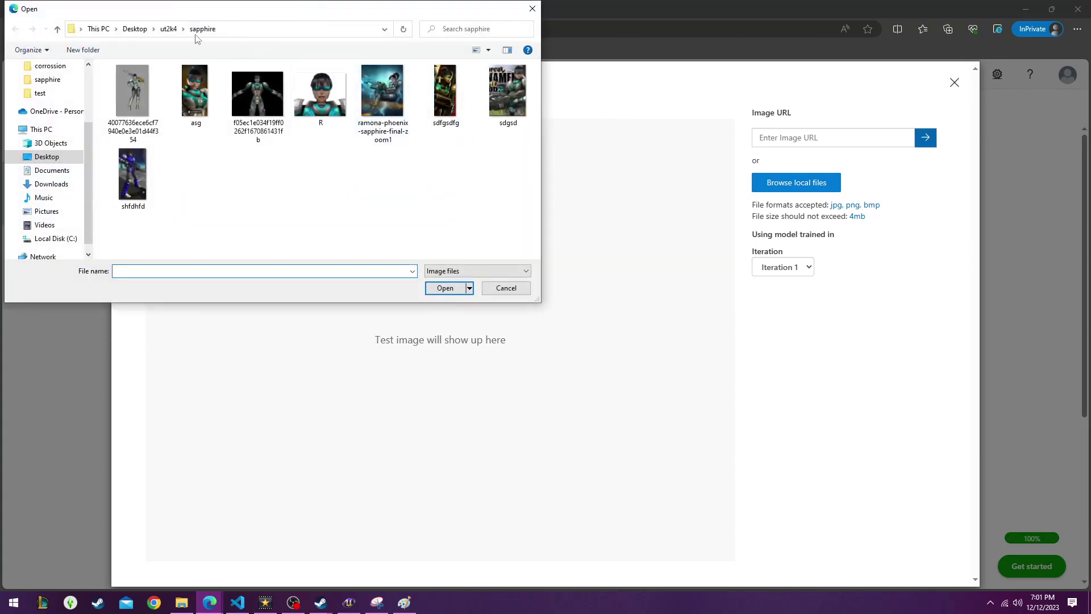
click(168, 28)
double_click(170, 93)
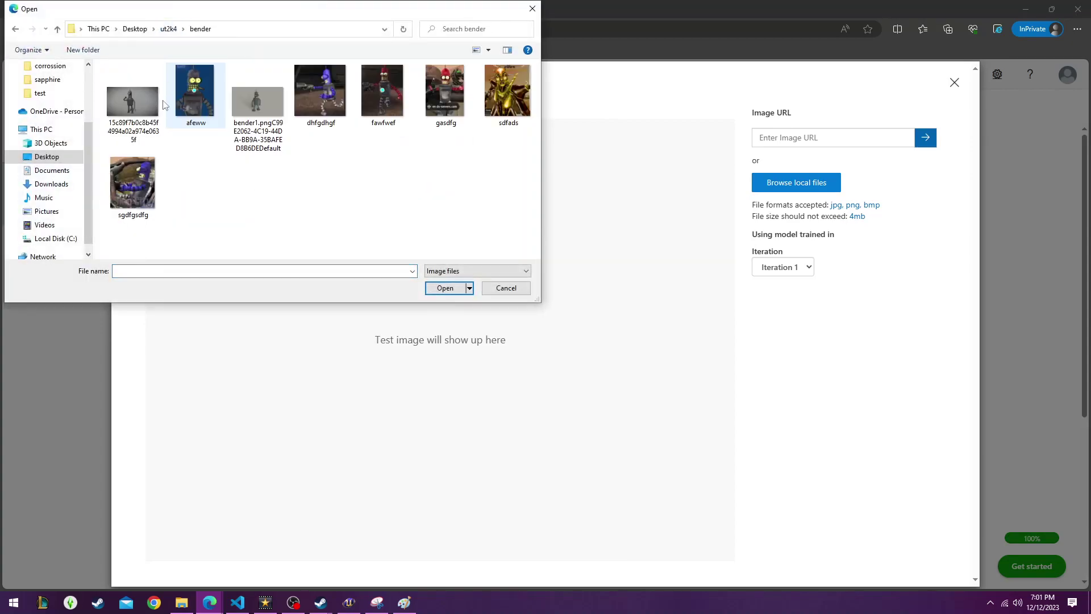
double_click(149, 101)
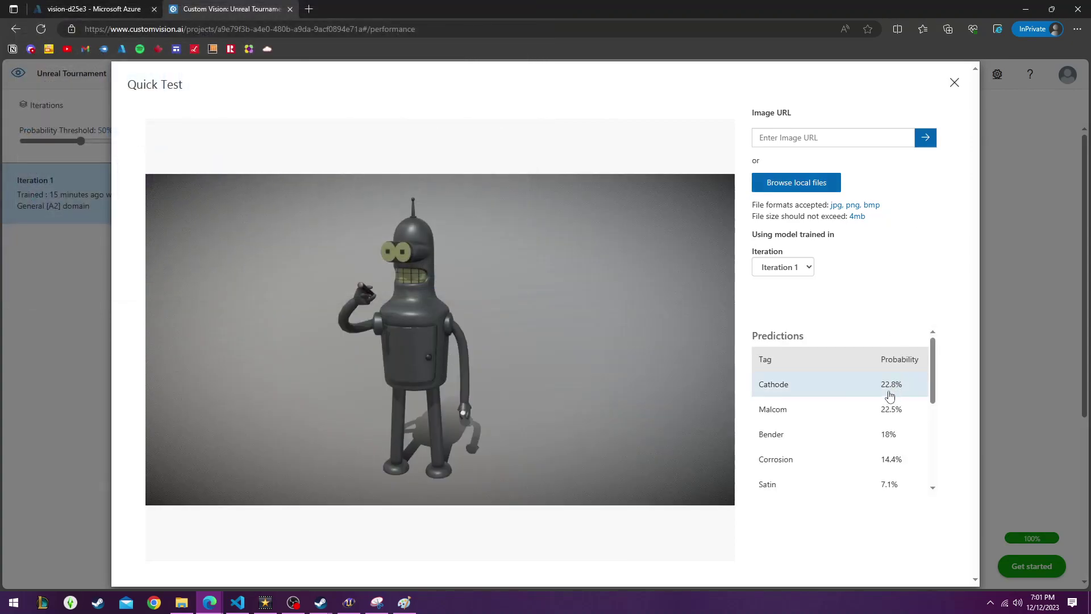
double_click(885, 390)
double_click(887, 435)
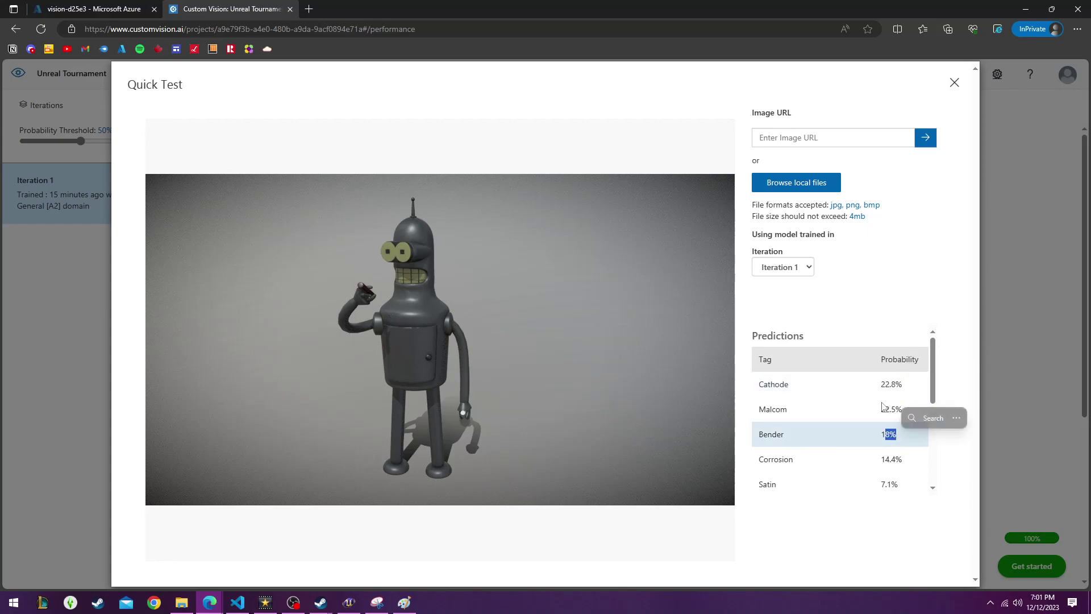
Quick-test the bender1 render and the sdfads image from the bender folder, one after the other.
click(805, 186)
double_click(269, 96)
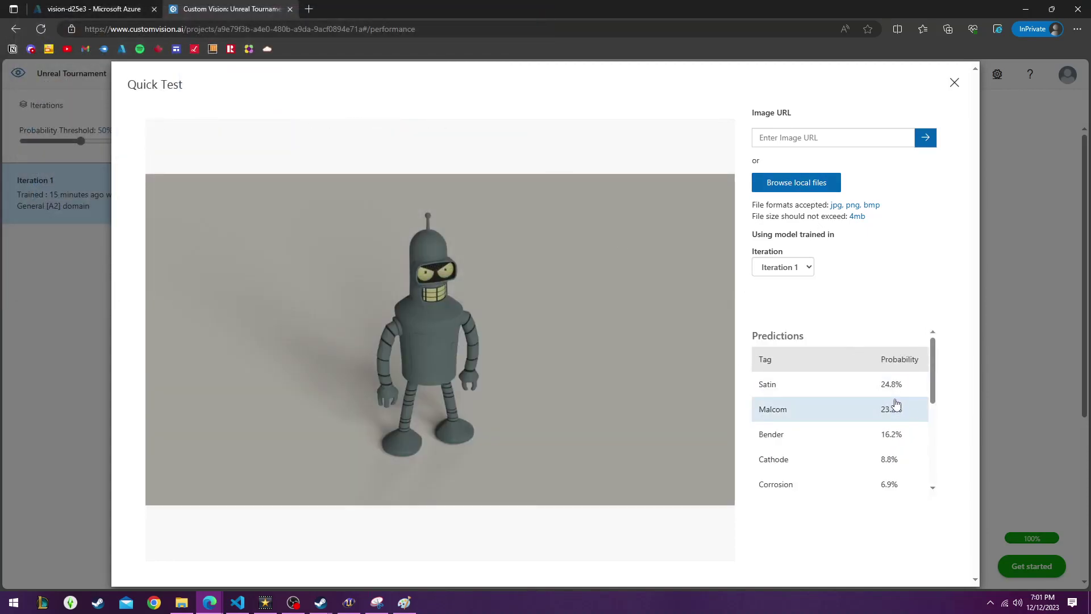
click(827, 183)
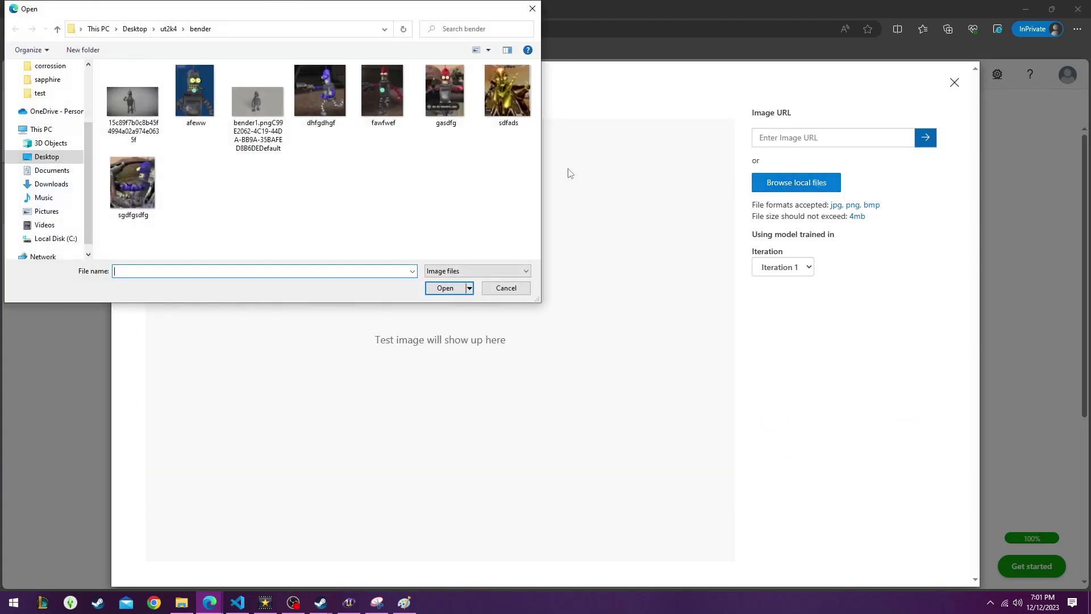
double_click(498, 98)
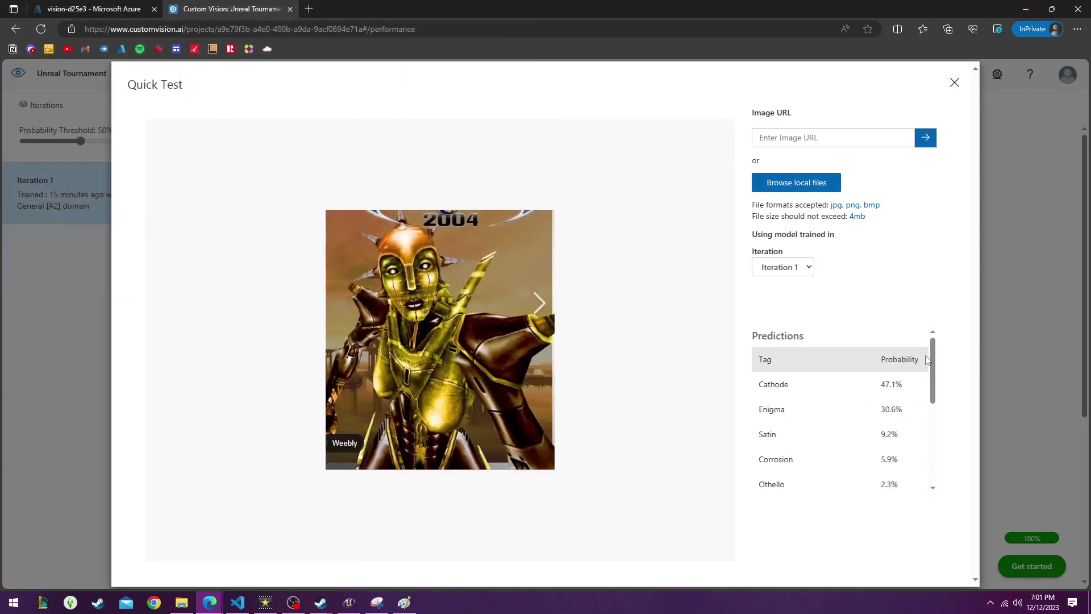
Quick-test the asgsdag image from the malcom folder and check its Malcom probability.
click(796, 182)
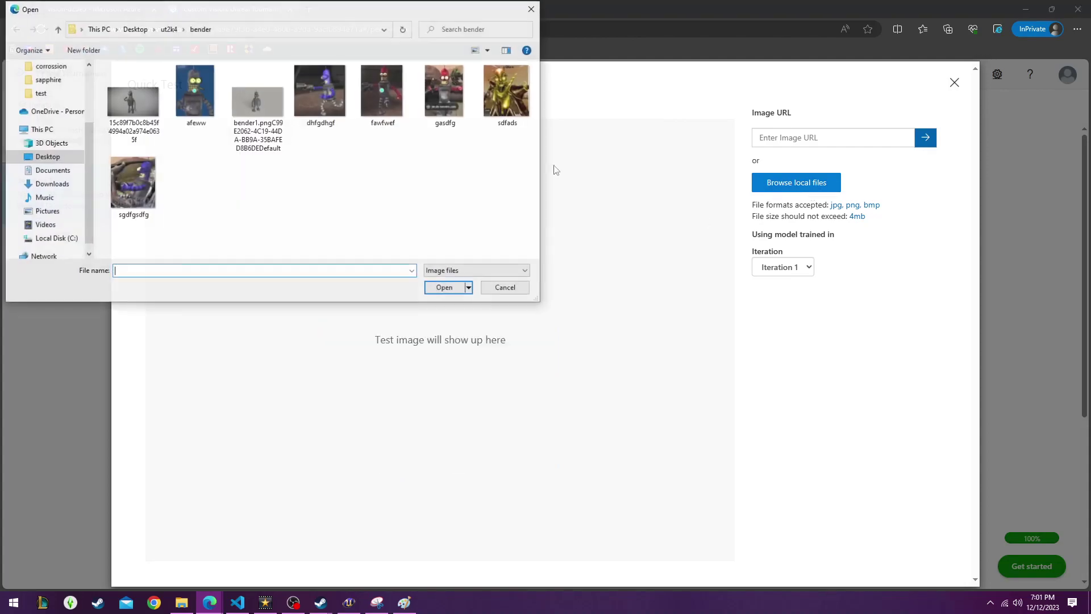
click(168, 29)
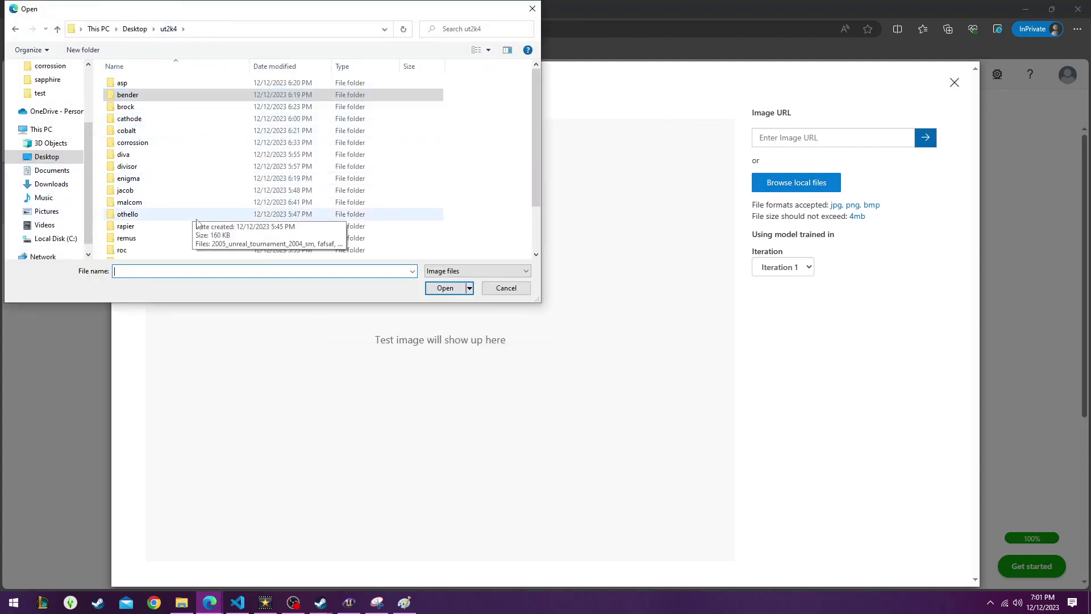
double_click(195, 202)
double_click(250, 98)
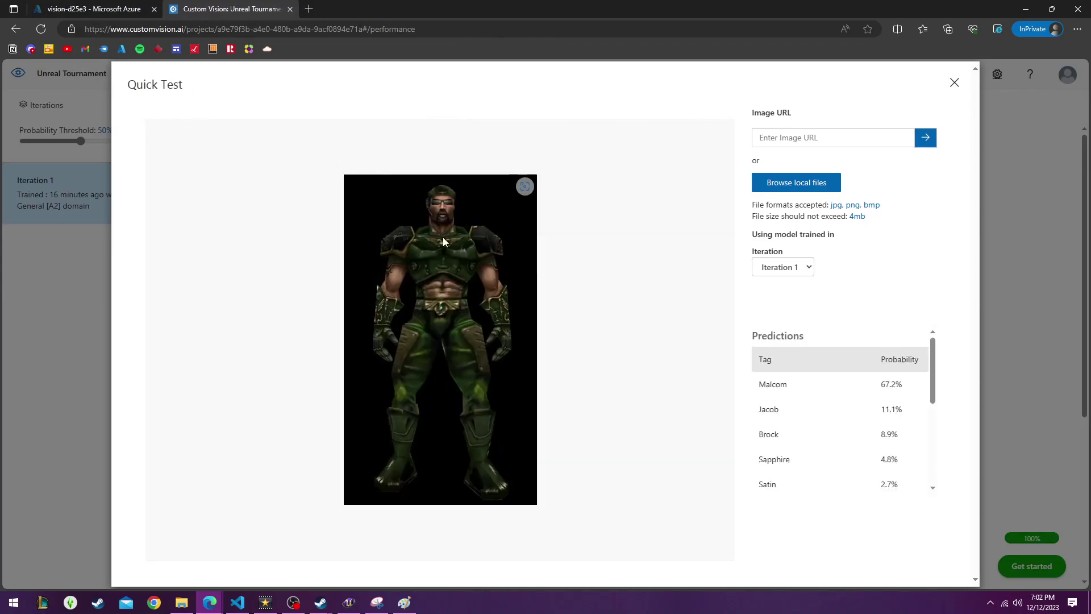
drag(880, 383, 909, 386)
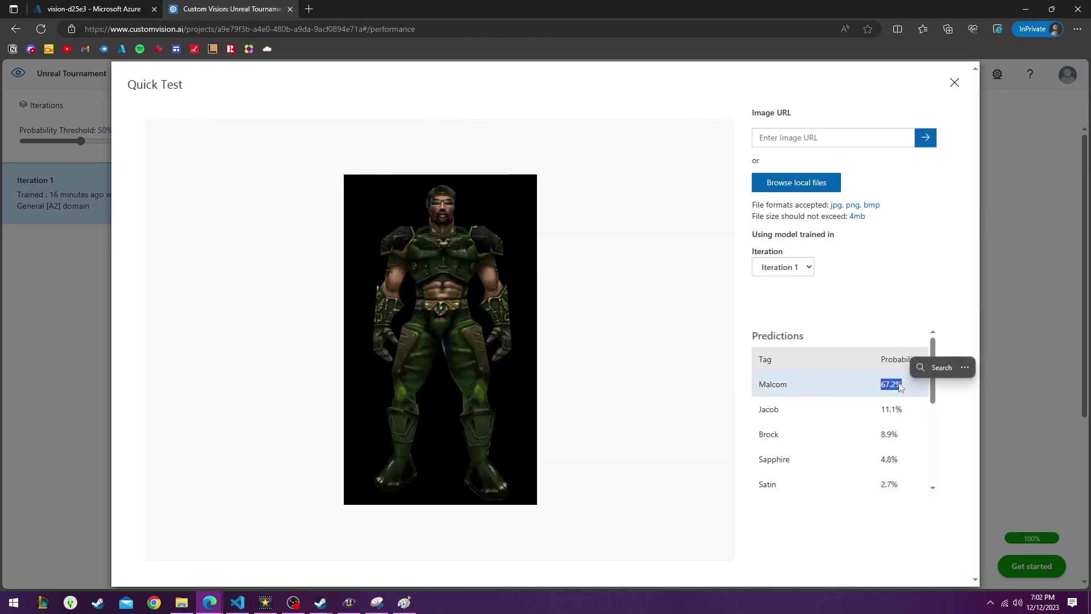
Quick-test the OIP group image from the malcom folder and review its full list of predicted tags.
click(810, 191)
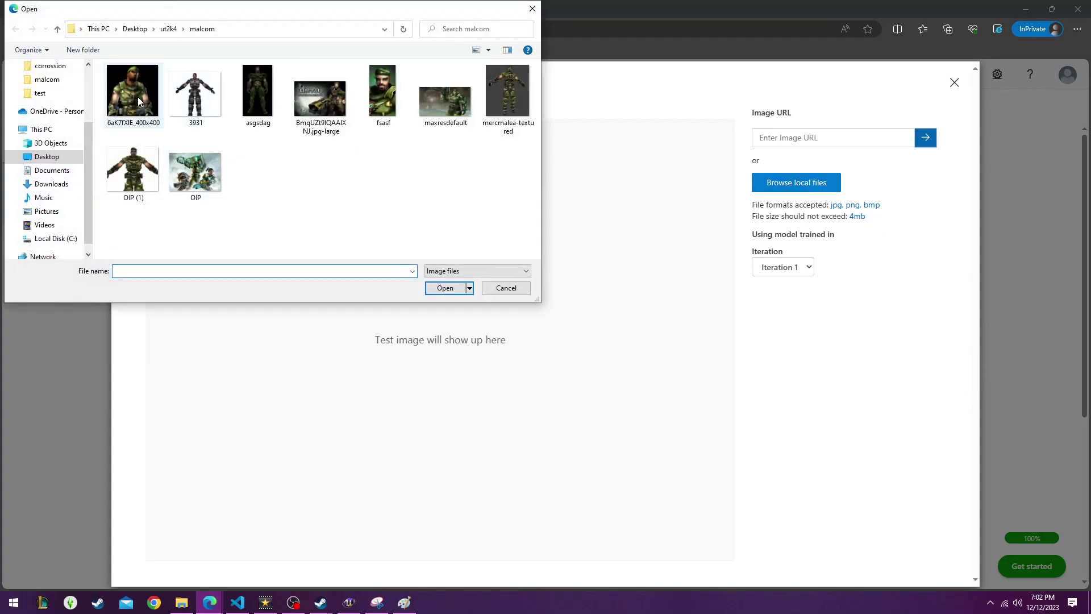
double_click(171, 172)
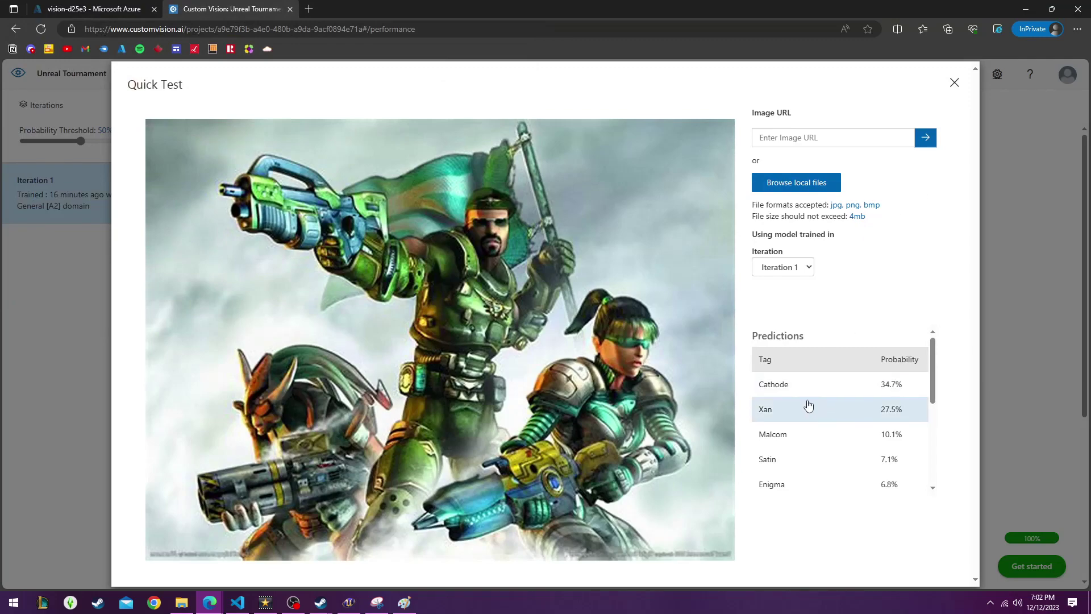
scroll(857, 421, down, 5)
scroll(857, 412, up, 5)
Browse the ut2k4 character folders, including Scarab, for another image to quick-test.
click(802, 192)
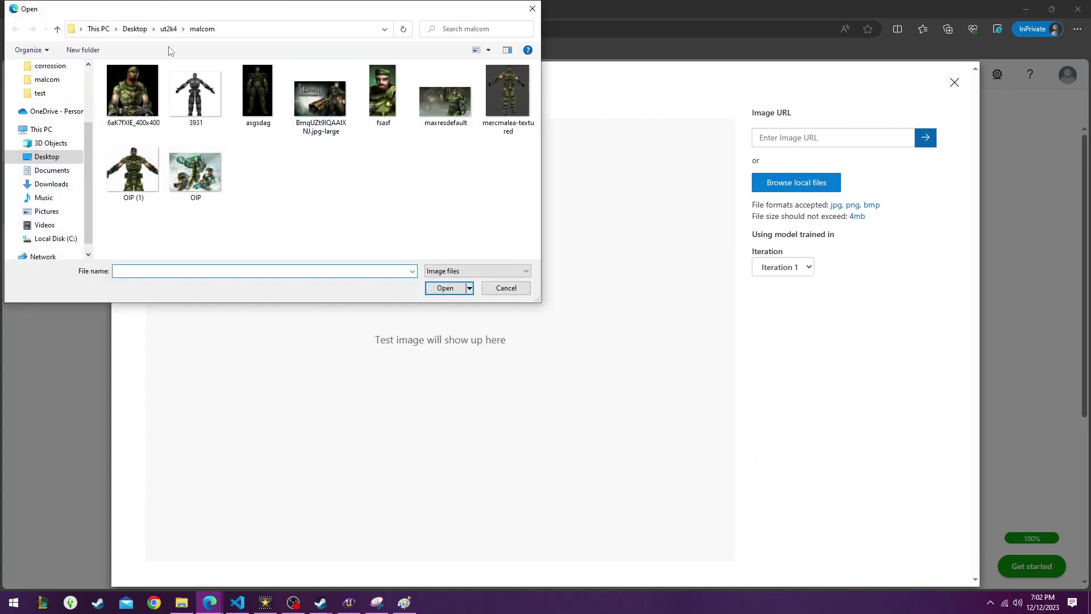
click(169, 29)
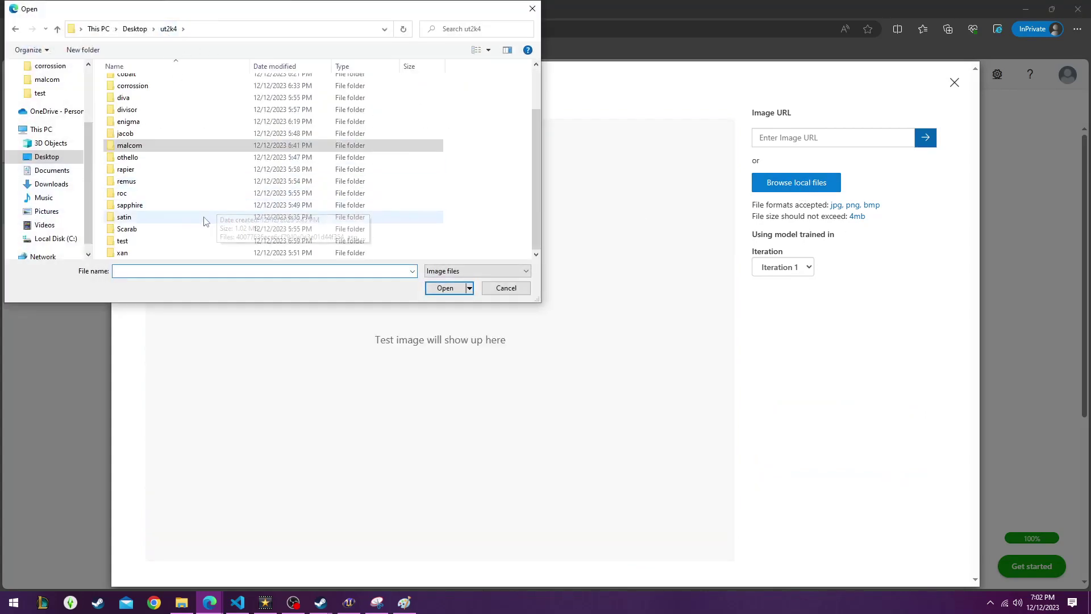
double_click(211, 229)
click(169, 29)
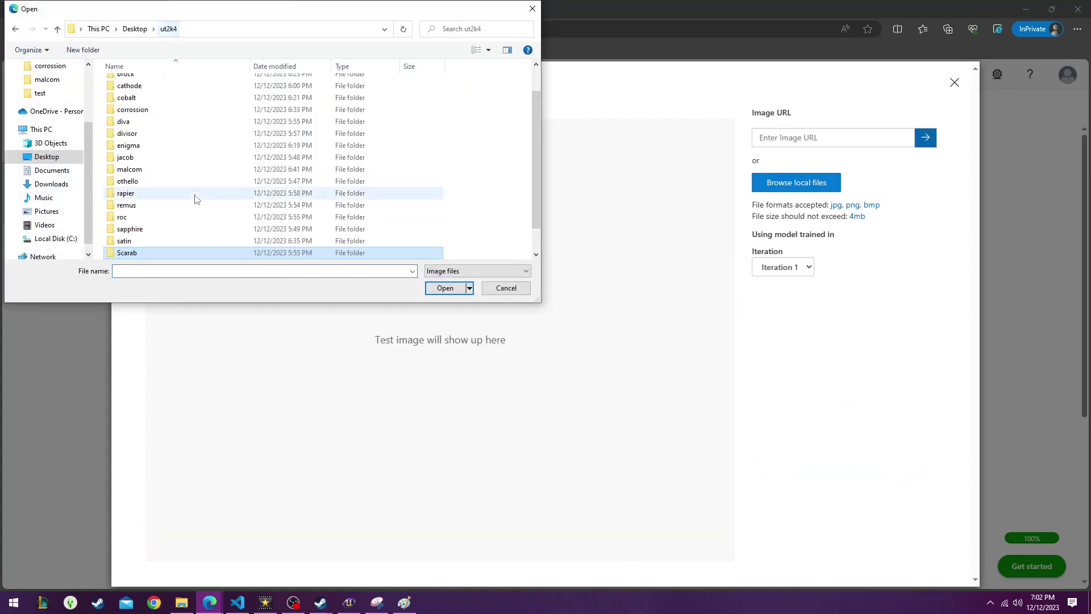
click(195, 237)
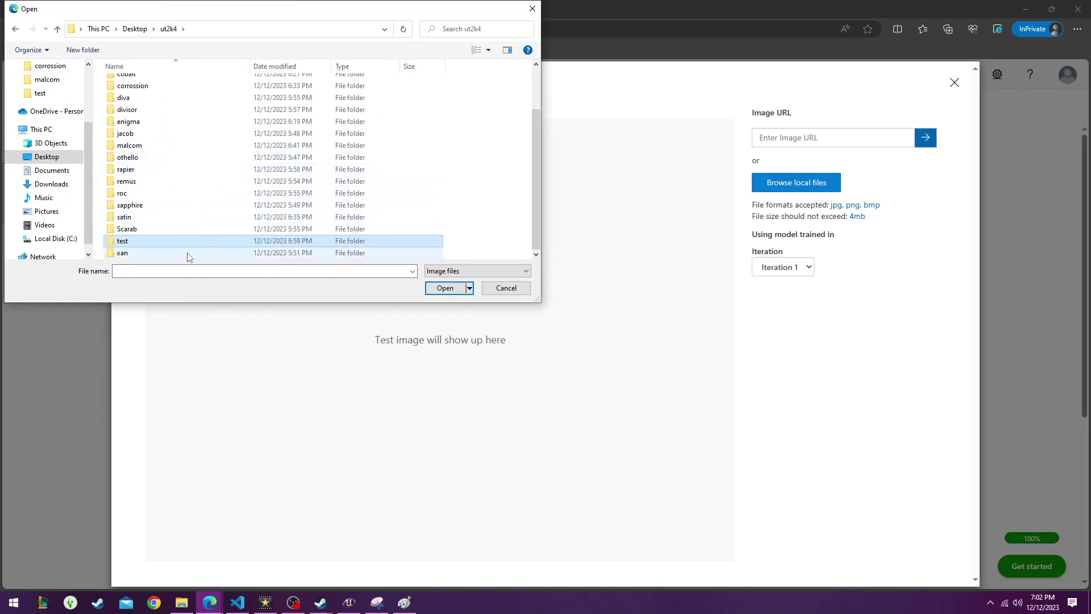